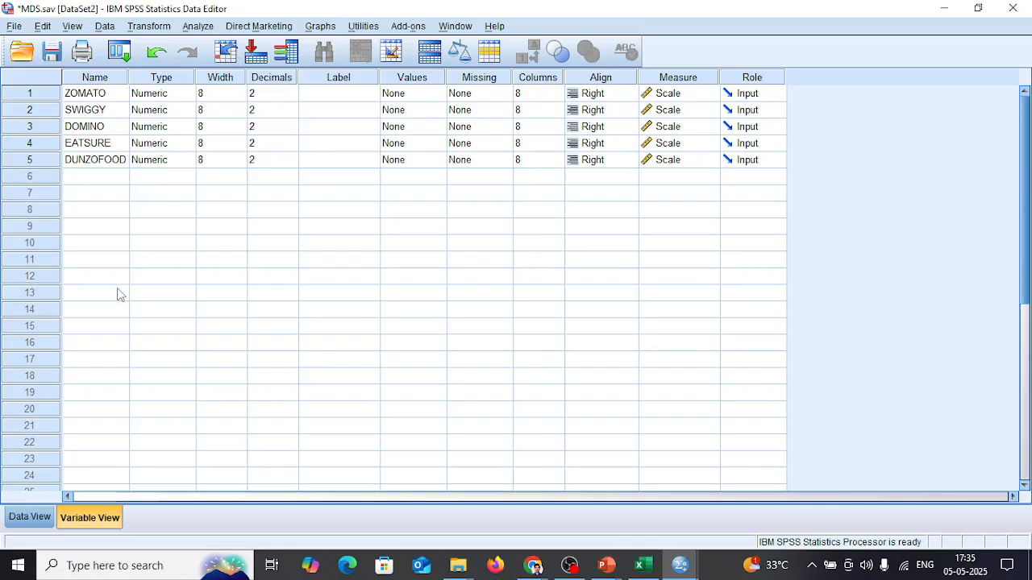
# Step: Examine the raw rankings in MDS.sav and the proximity matrix in MDS - 2.sav
pyautogui.click(40, 517)
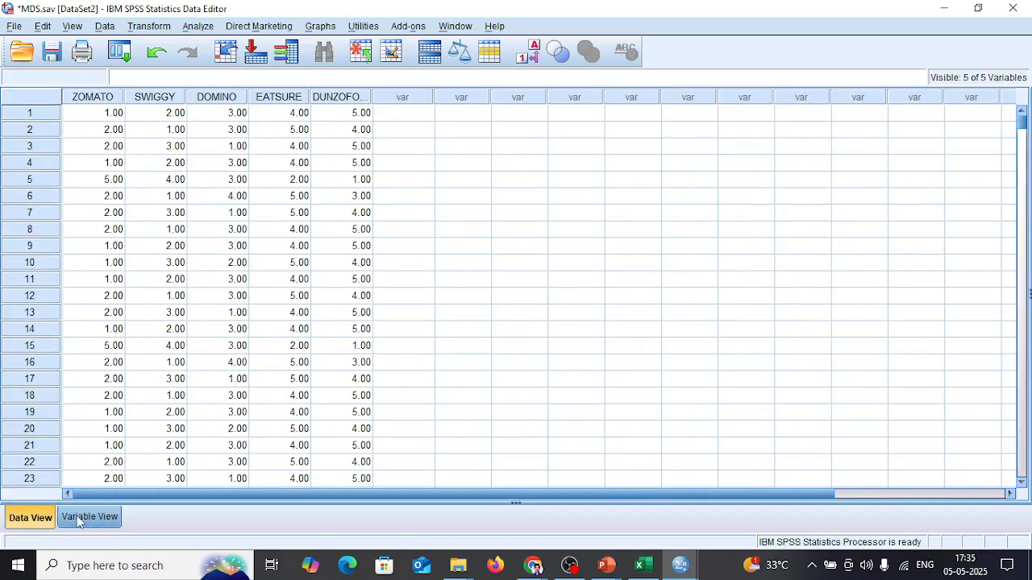
pyautogui.click(89, 517)
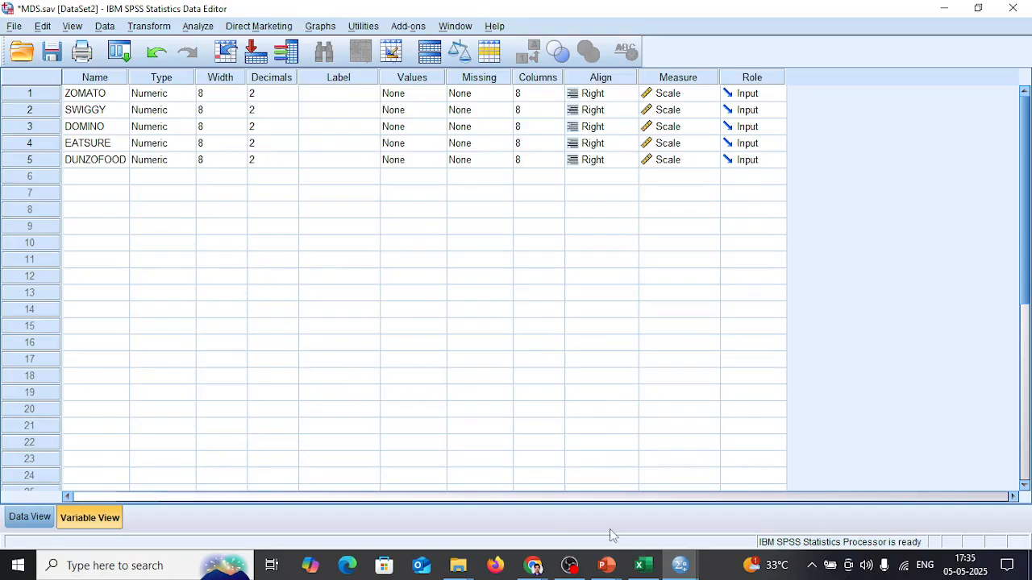
pyautogui.moveTo(679, 566)
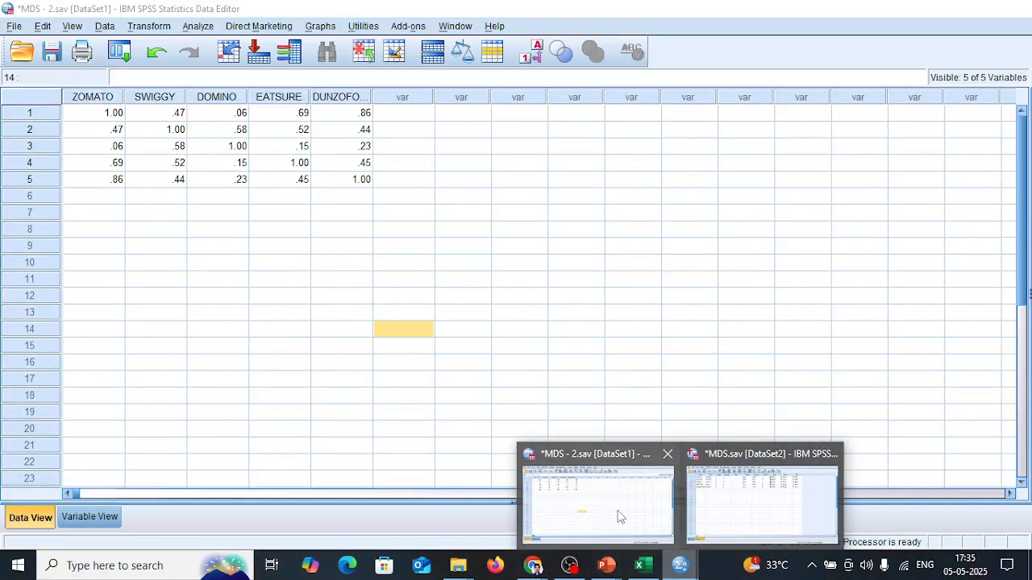
pyautogui.click(618, 516)
pyautogui.moveTo(81, 113); pyautogui.dragTo(370, 185)
pyautogui.click(419, 276)
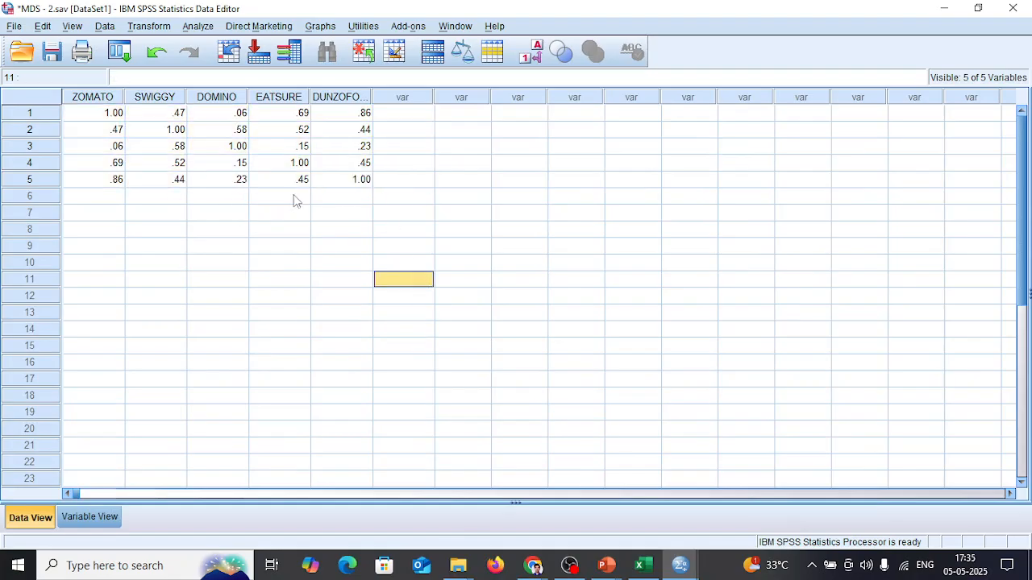
pyautogui.moveTo(92, 115); pyautogui.dragTo(361, 178)
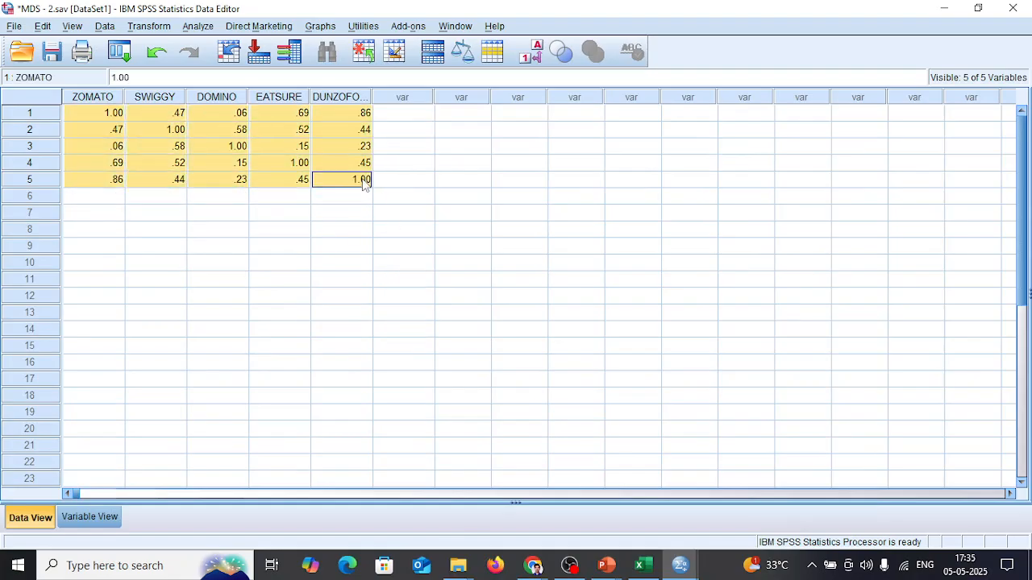
pyautogui.click(370, 268)
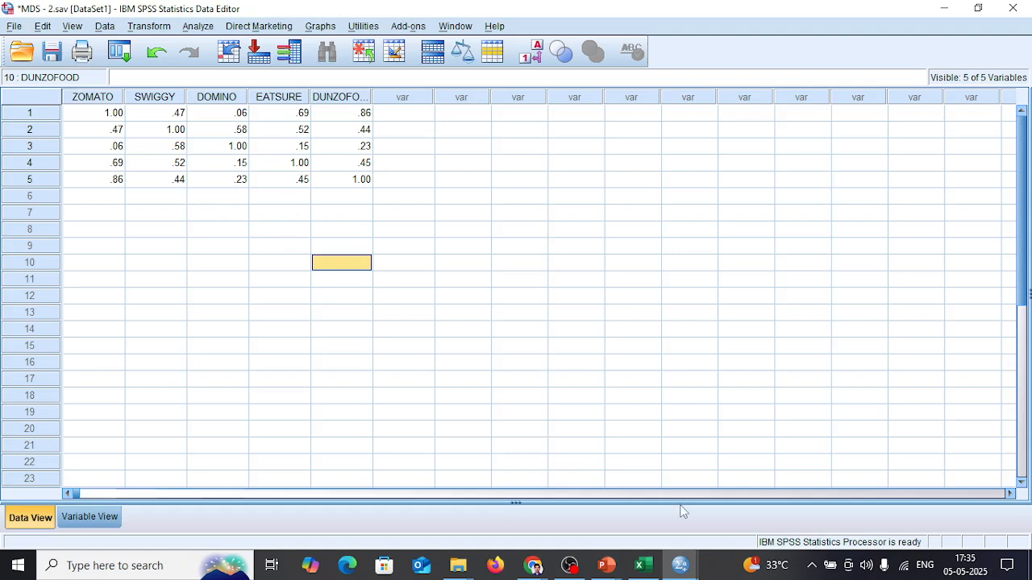
# Step: Return to the MDS.sav dataset and review its case values and variable definitions
pyautogui.click(679, 566)
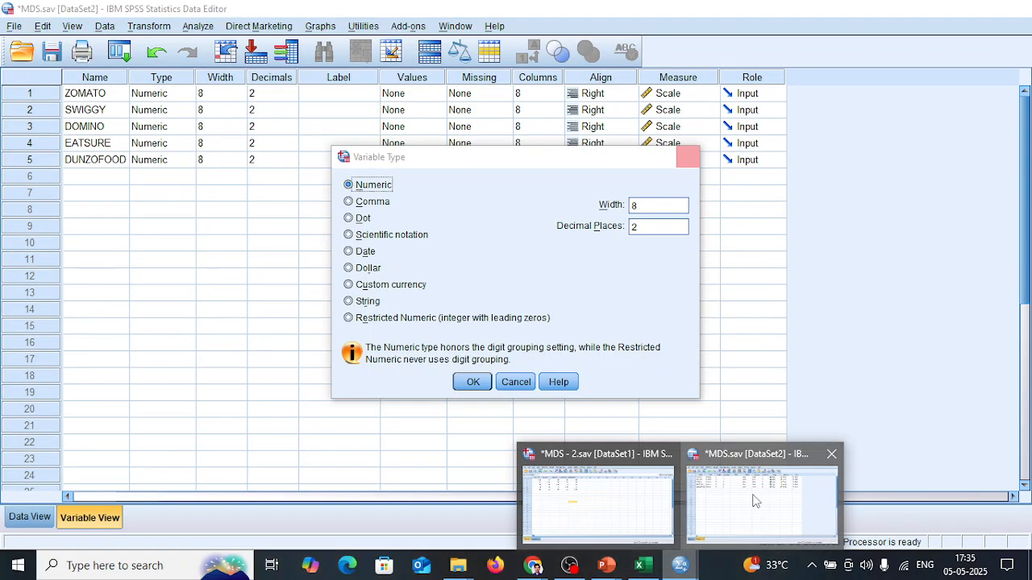
pyautogui.click(756, 501)
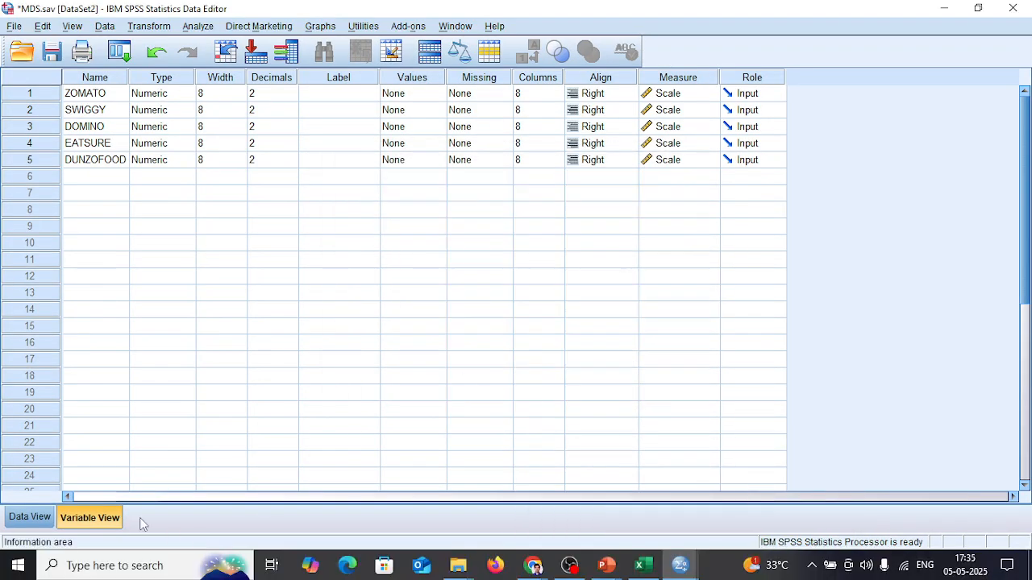
pyautogui.click(30, 517)
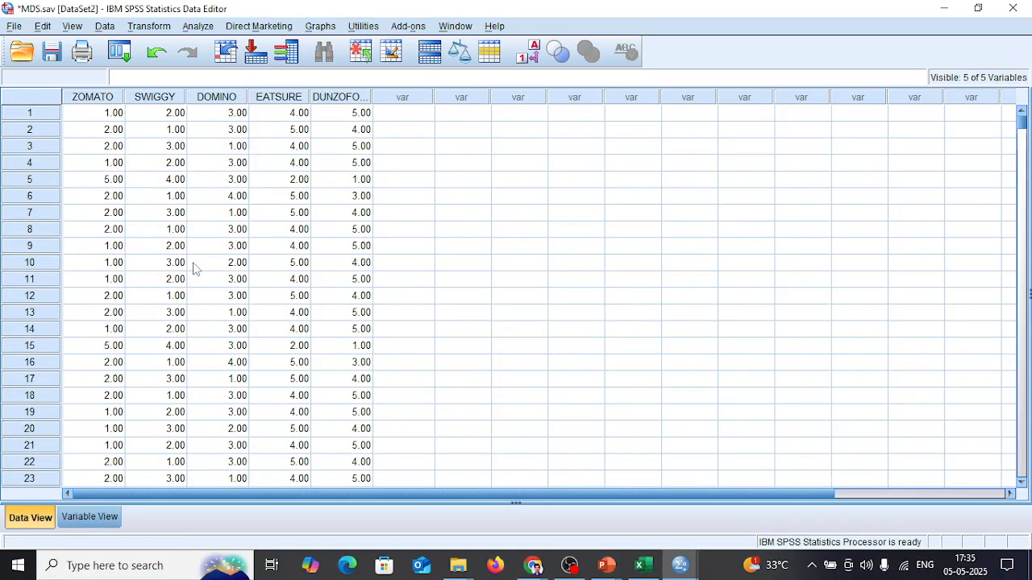
pyautogui.click(89, 516)
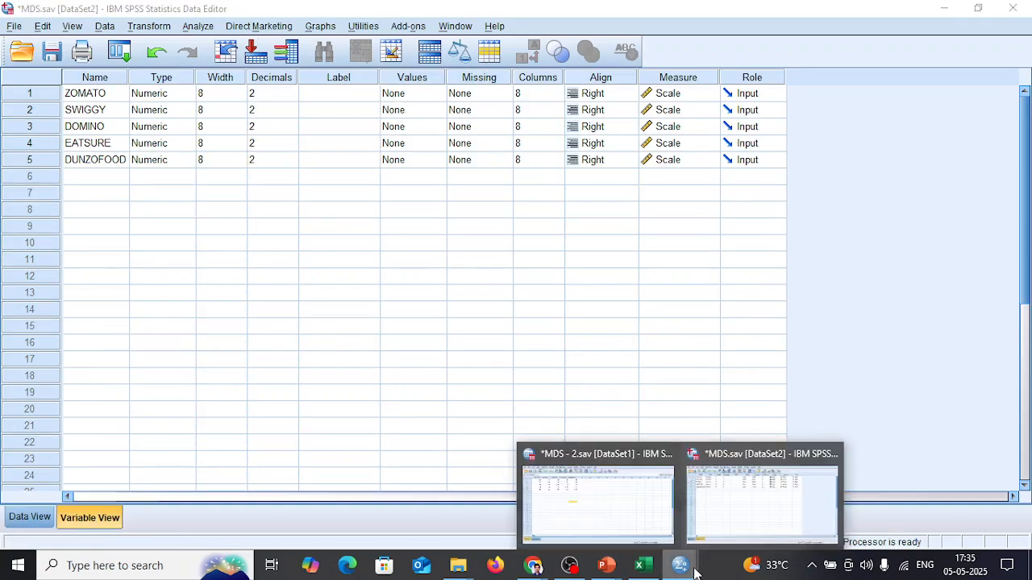
pyautogui.click(444, 311)
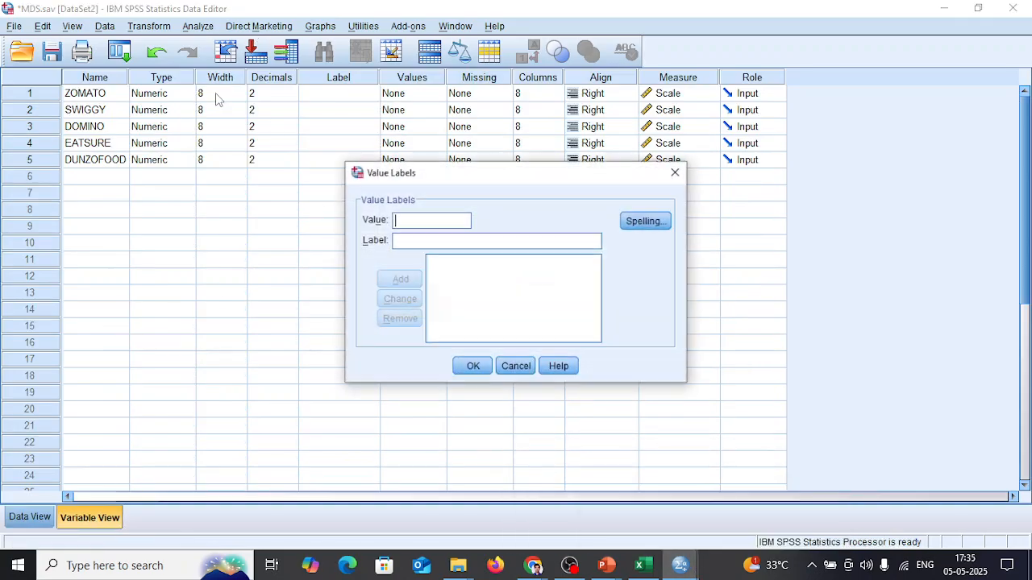
pyautogui.click(674, 172)
# Step: Start Multidimensional Scaling (PROXSCAL) and define it to create proximities from data with one matrix source
pyautogui.click(211, 27)
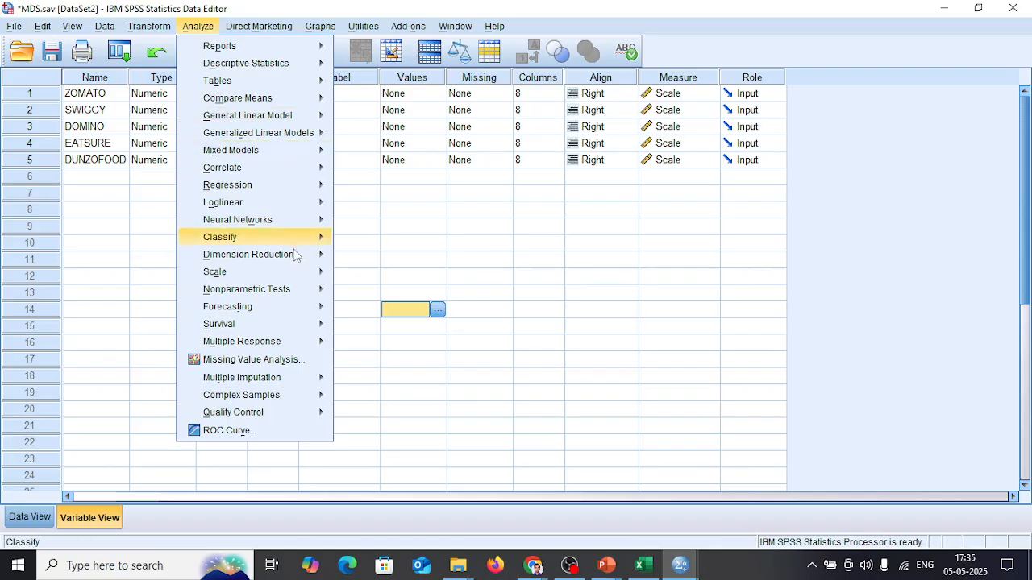
pyautogui.moveTo(296, 274)
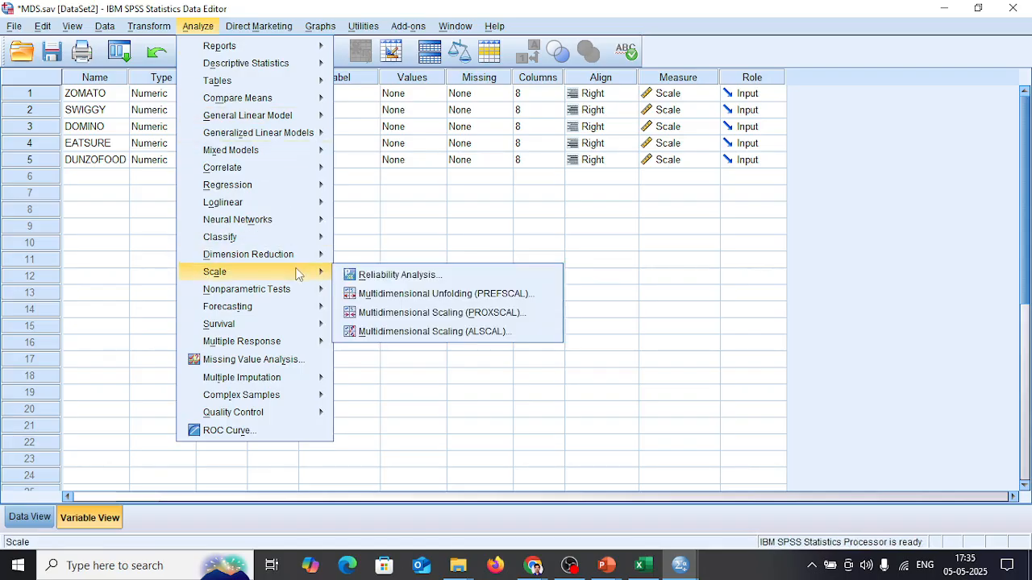
pyautogui.click(447, 314)
pyautogui.click(425, 170)
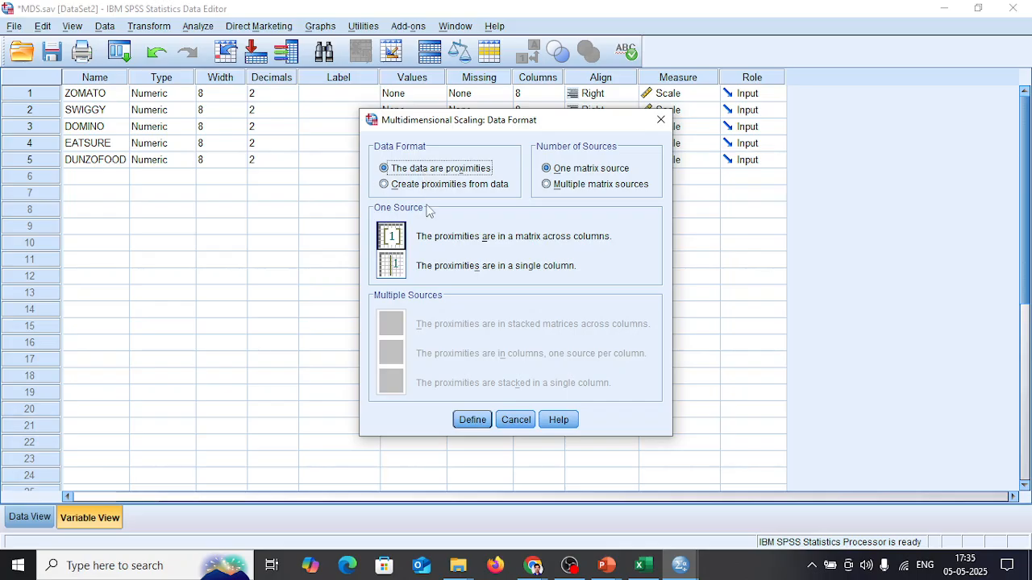
pyautogui.click(430, 186)
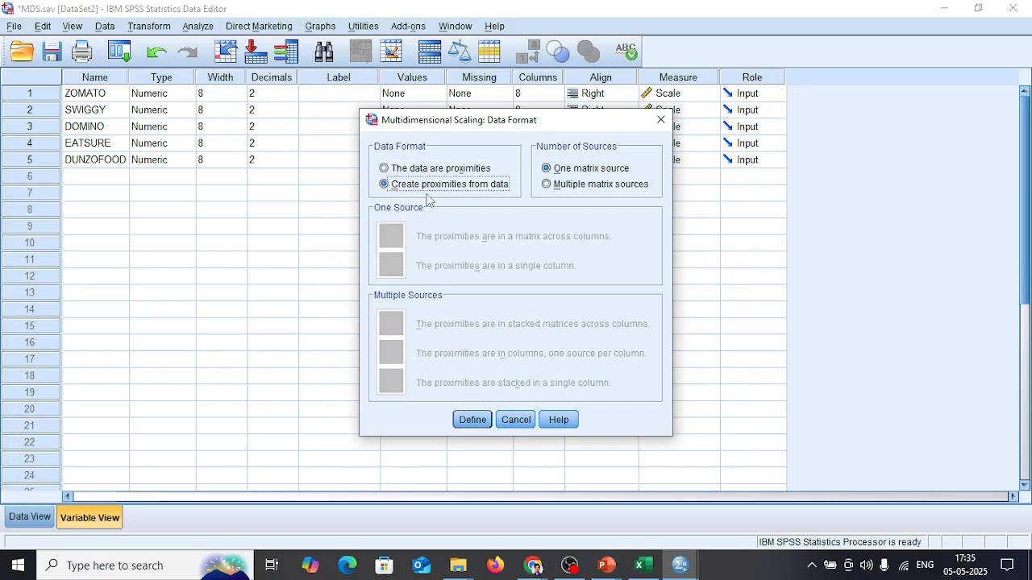
pyautogui.click(29, 517)
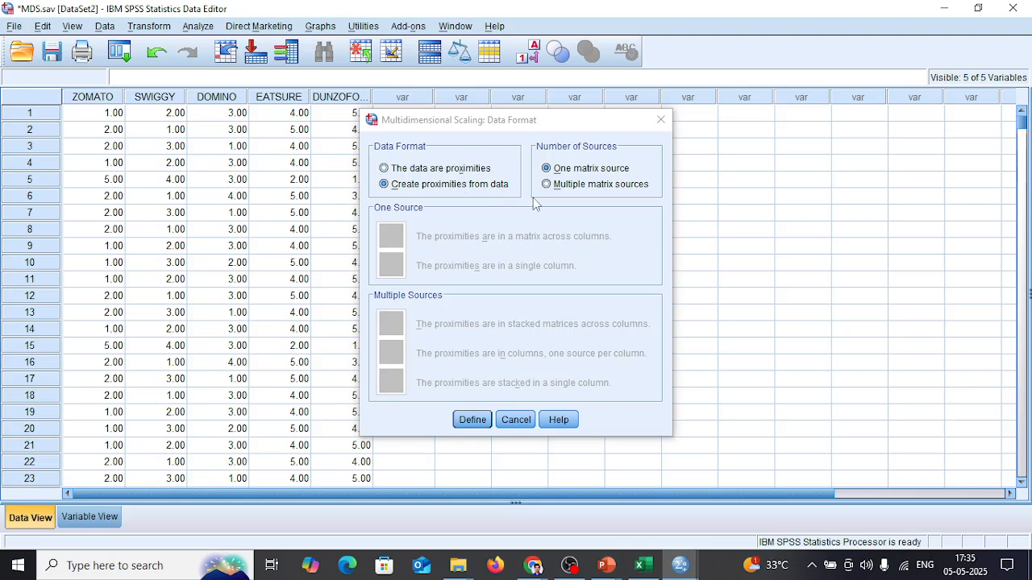
pyautogui.click(468, 423)
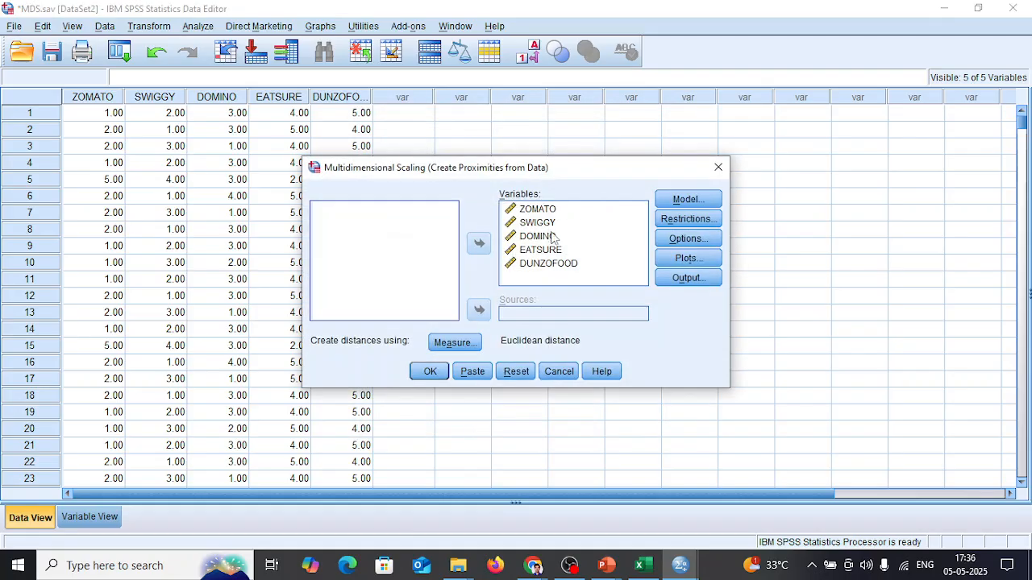
# Step: Reset the scaling setup and add ZOMATO, SWIGGY, DOMINO, EATSURE and DUNZOFOOD as the analysis variables
pyautogui.click(516, 371)
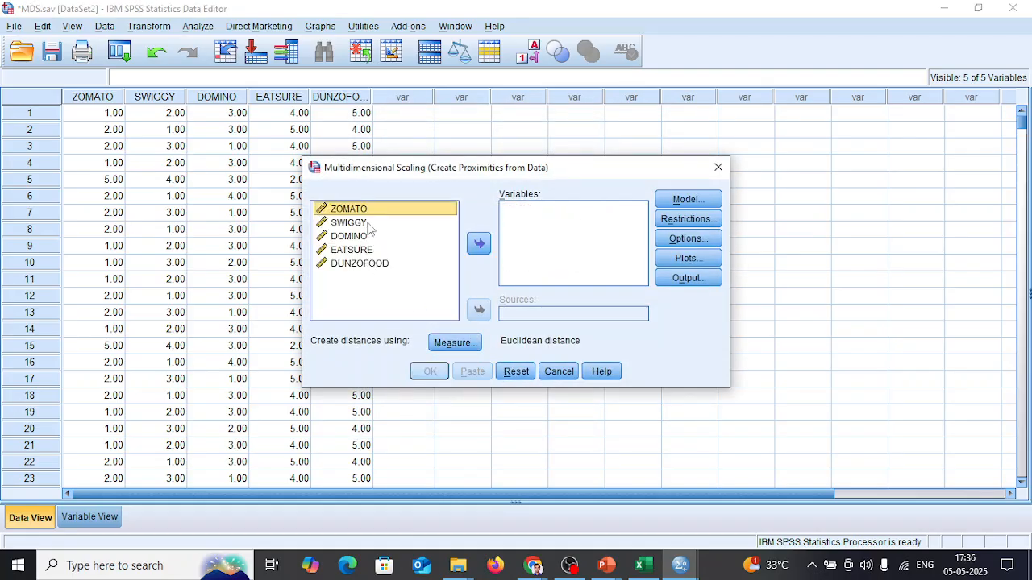
pyautogui.click(478, 244)
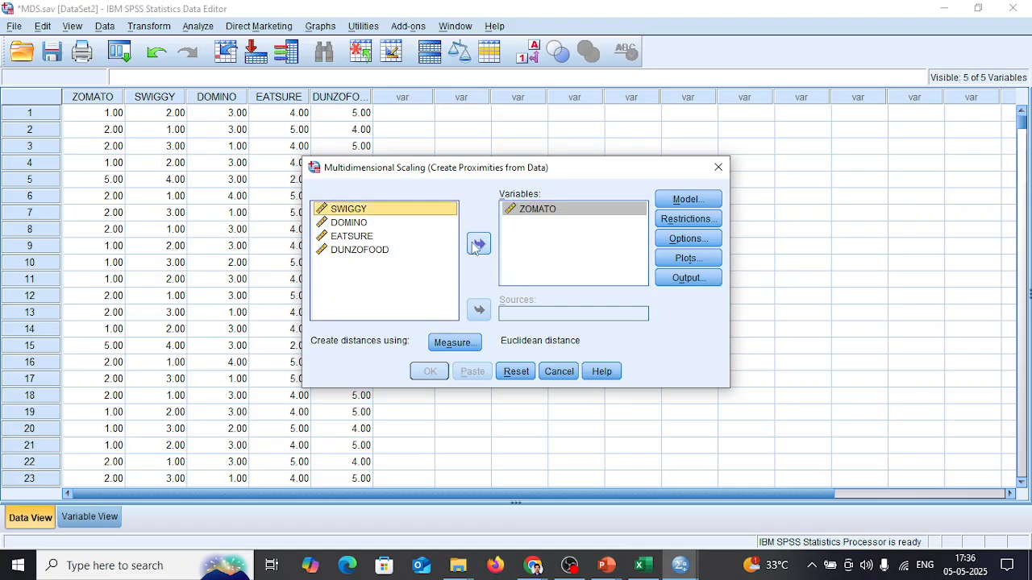
pyautogui.click(476, 245)
pyautogui.click(361, 211)
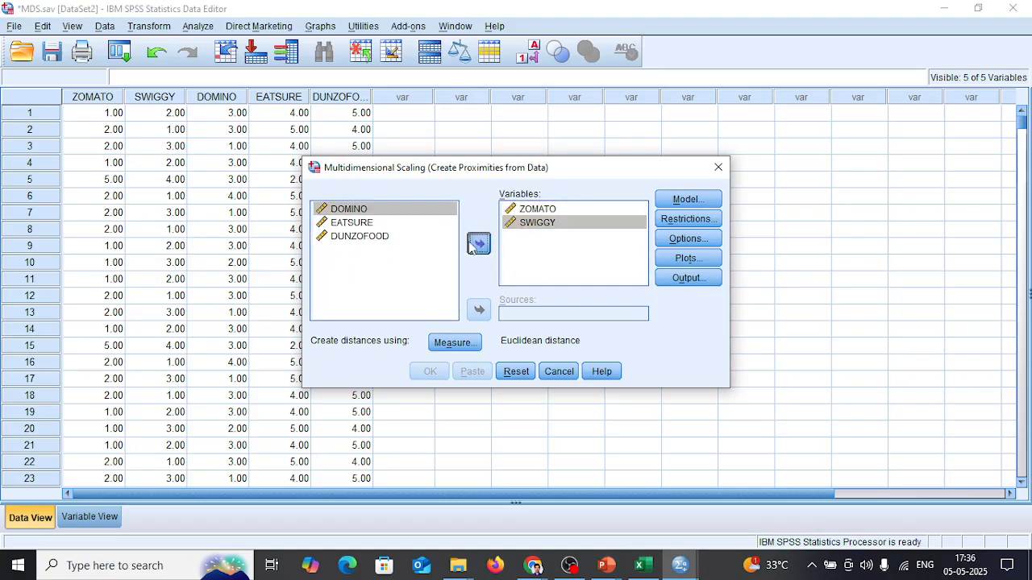
pyautogui.click(478, 243)
pyautogui.click(477, 241)
pyautogui.click(379, 211)
pyautogui.click(479, 244)
# Step: Set the scaling model's proximity transformation to Interval
pyautogui.click(687, 199)
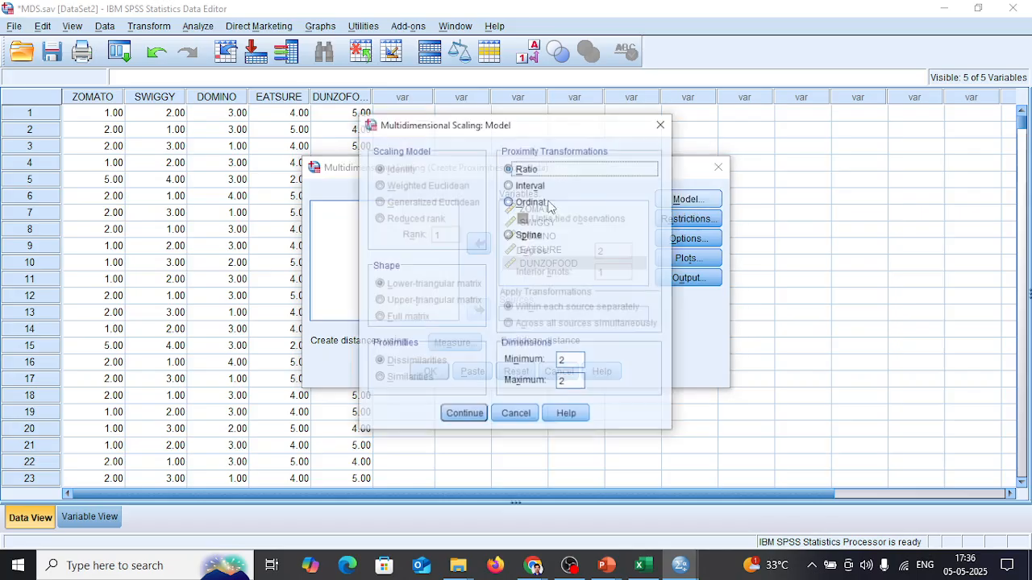
pyautogui.click(508, 186)
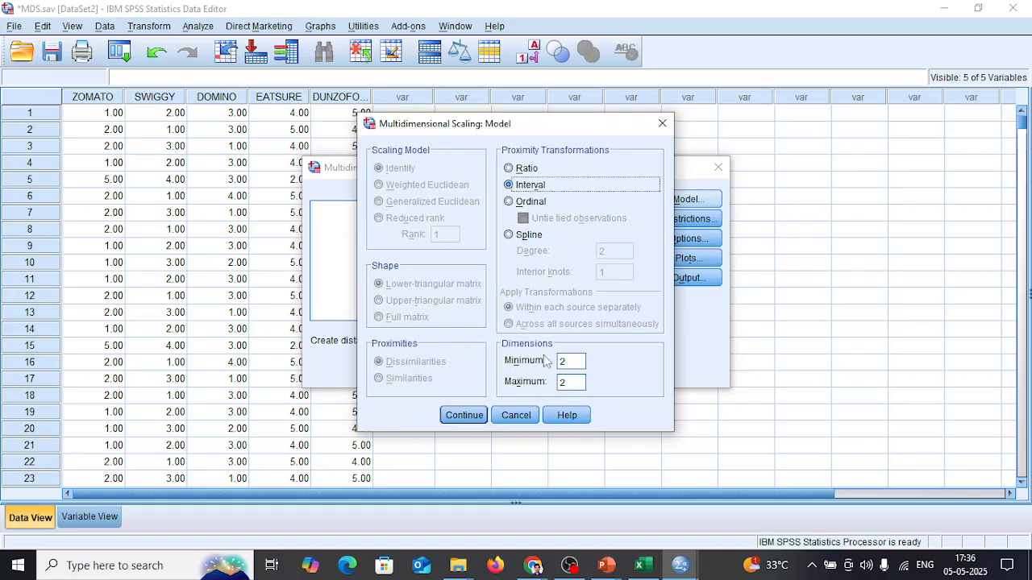
pyautogui.click(576, 363)
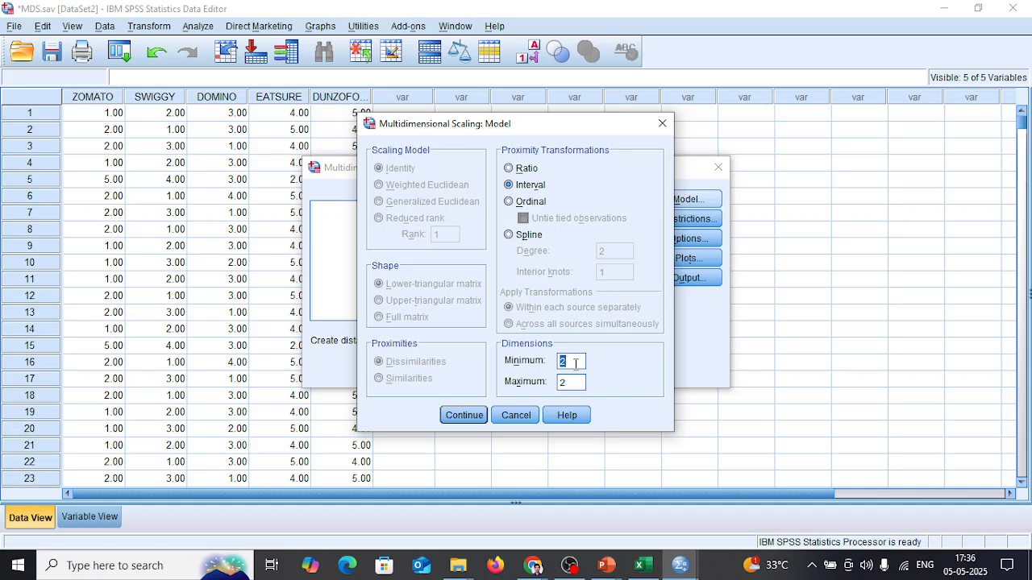
pyautogui.click(579, 384)
pyautogui.click(473, 413)
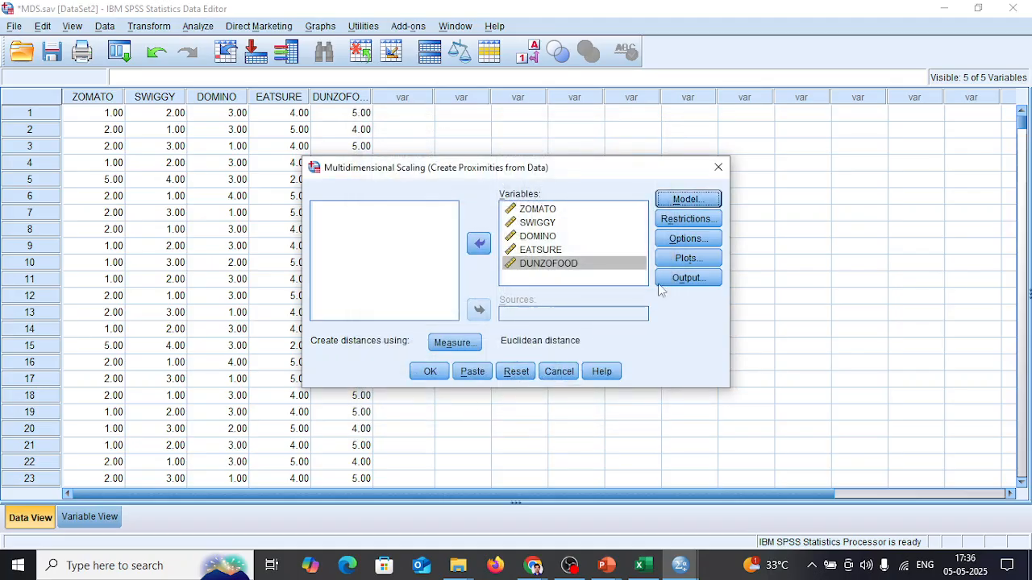
# Step: Review the scaling restrictions, initial configuration and iteration criteria, accepting the default settings
pyautogui.click(687, 219)
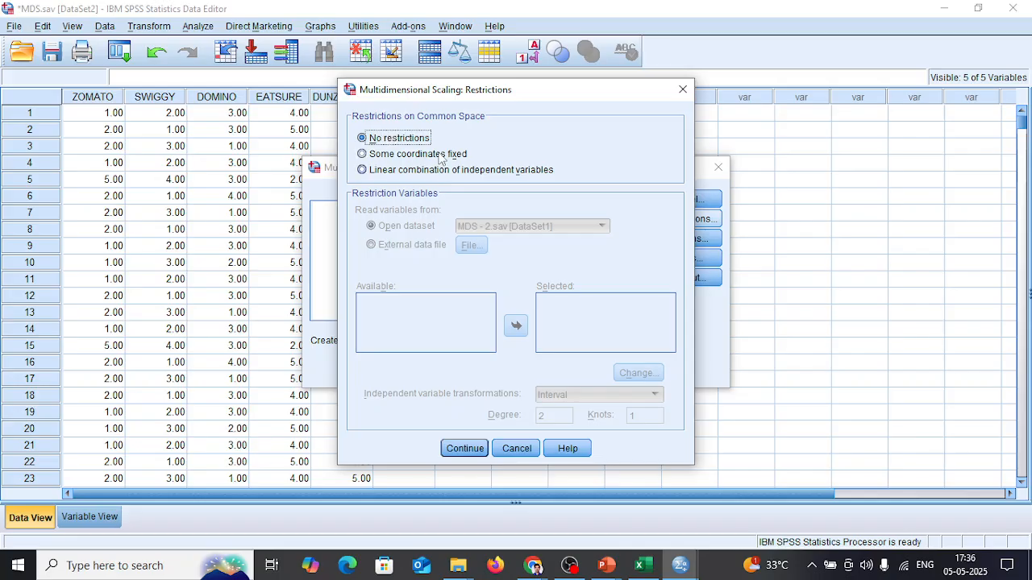
pyautogui.click(475, 450)
pyautogui.click(688, 239)
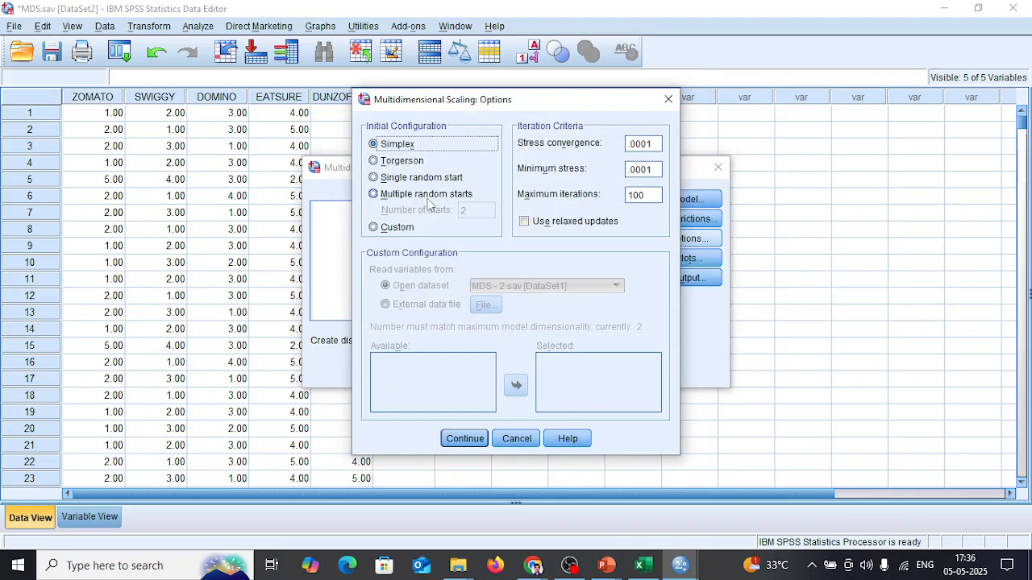
pyautogui.click(465, 439)
# Step: Include the original vs. transformed proximities plot for all sources, keeping the common space plot selected
pyautogui.click(688, 258)
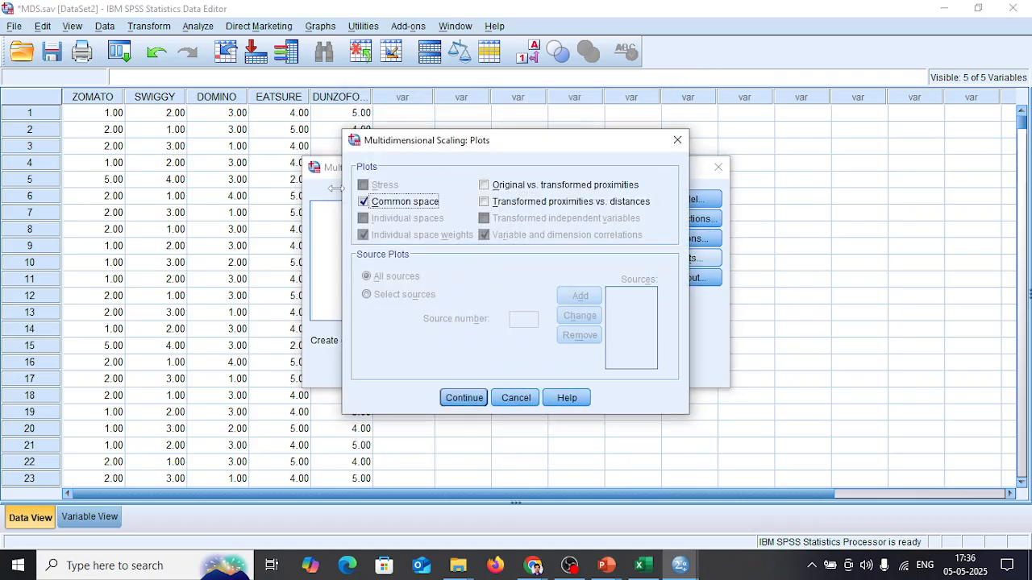
pyautogui.click(391, 207)
pyautogui.click(519, 186)
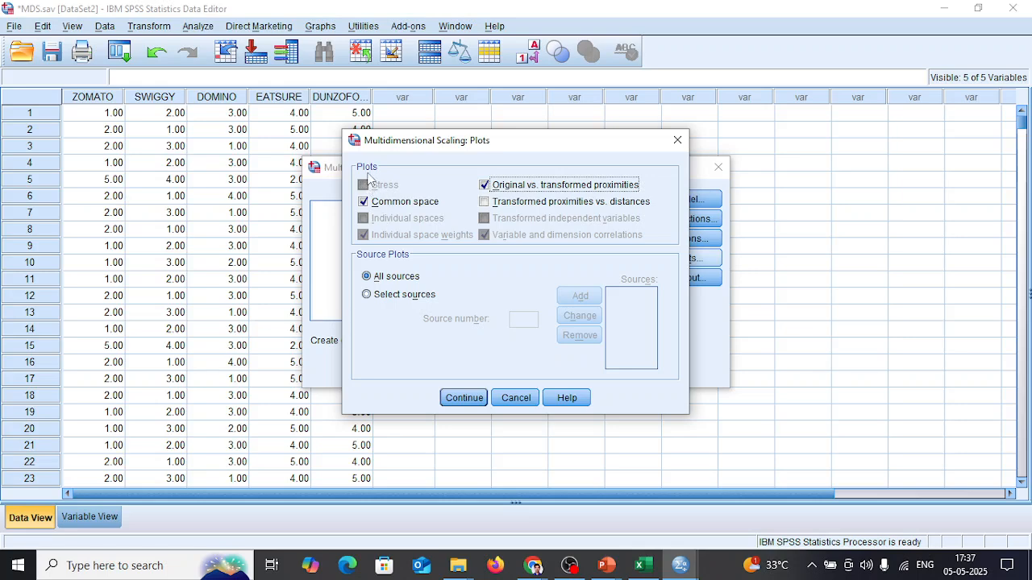
pyautogui.click(465, 397)
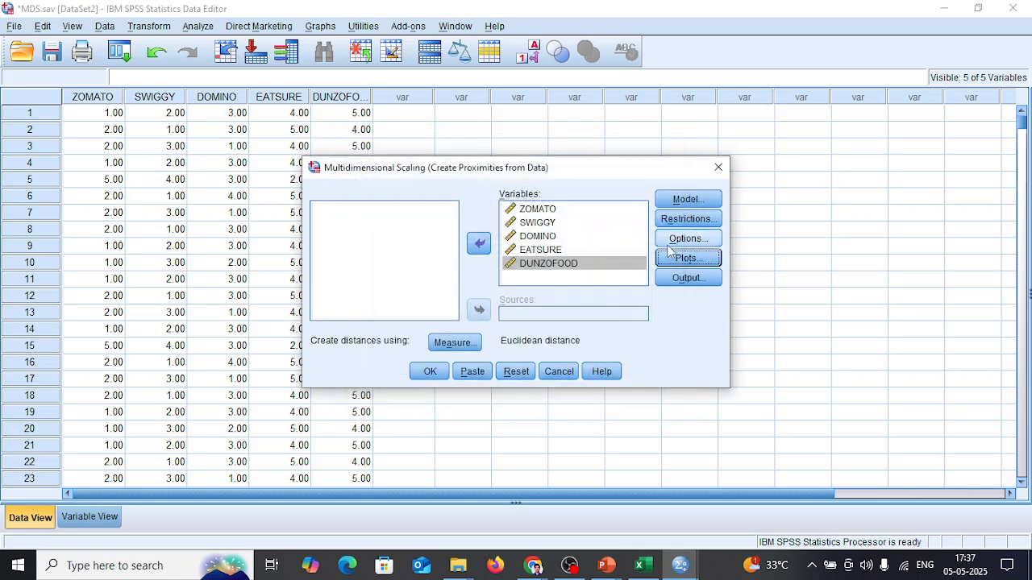
# Step: Set the scaling model's dimensions to a minimum of 1 and a maximum of 4
pyautogui.click(687, 199)
pyautogui.doubleClick(580, 362)
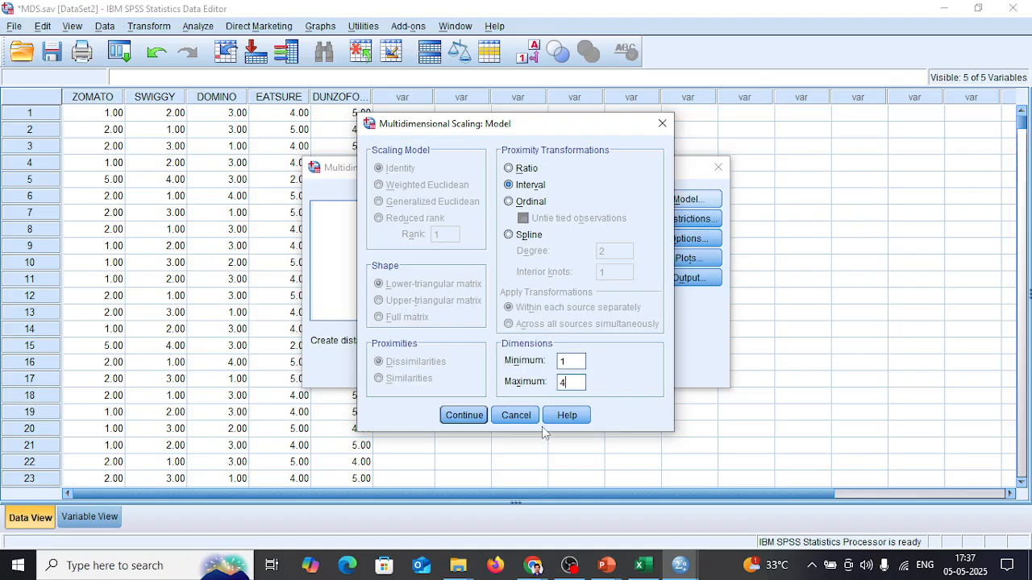
pyautogui.click(464, 415)
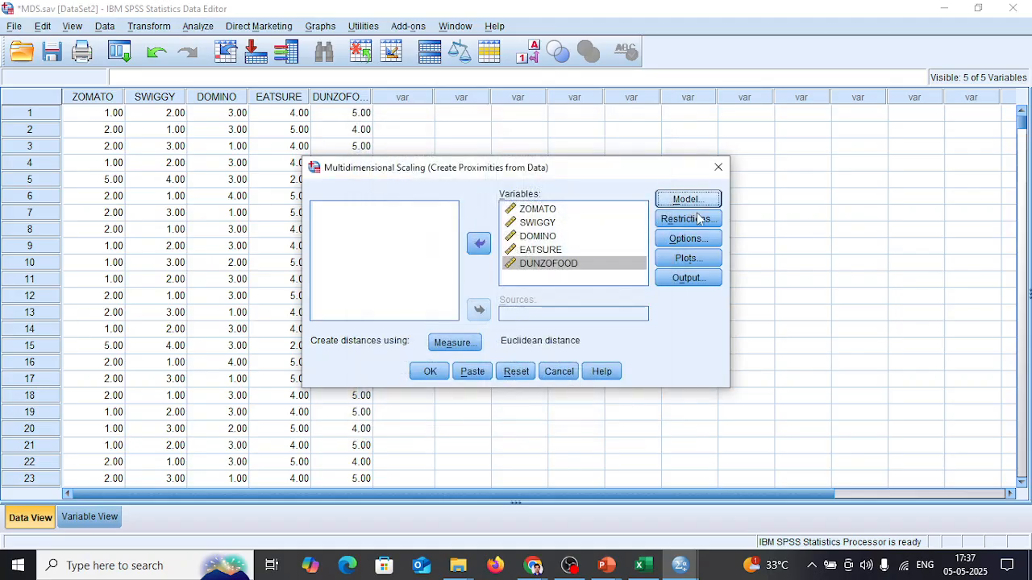
# Step: Add the stress plot to the scaling plots
pyautogui.click(695, 258)
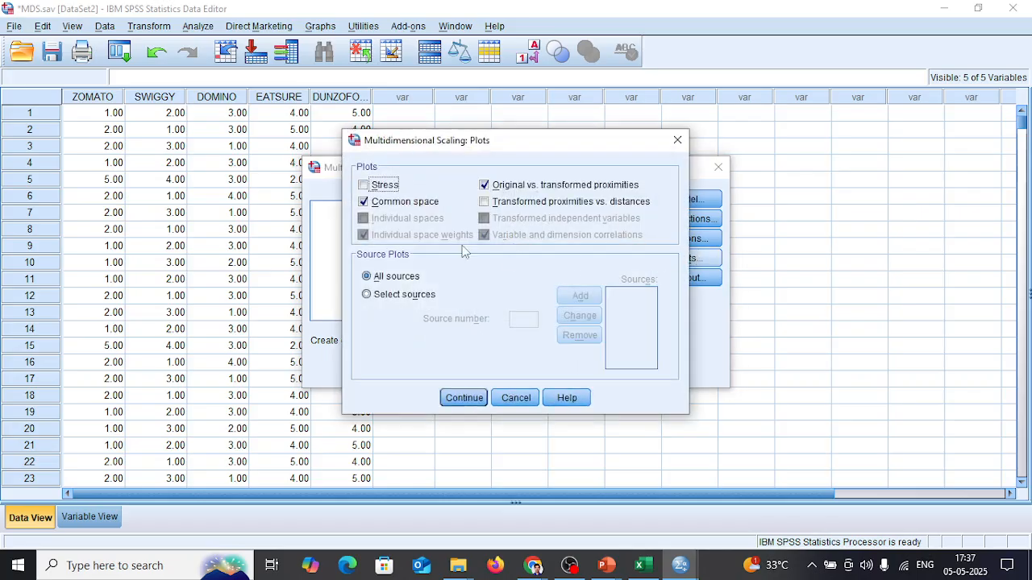
pyautogui.click(378, 186)
pyautogui.click(471, 399)
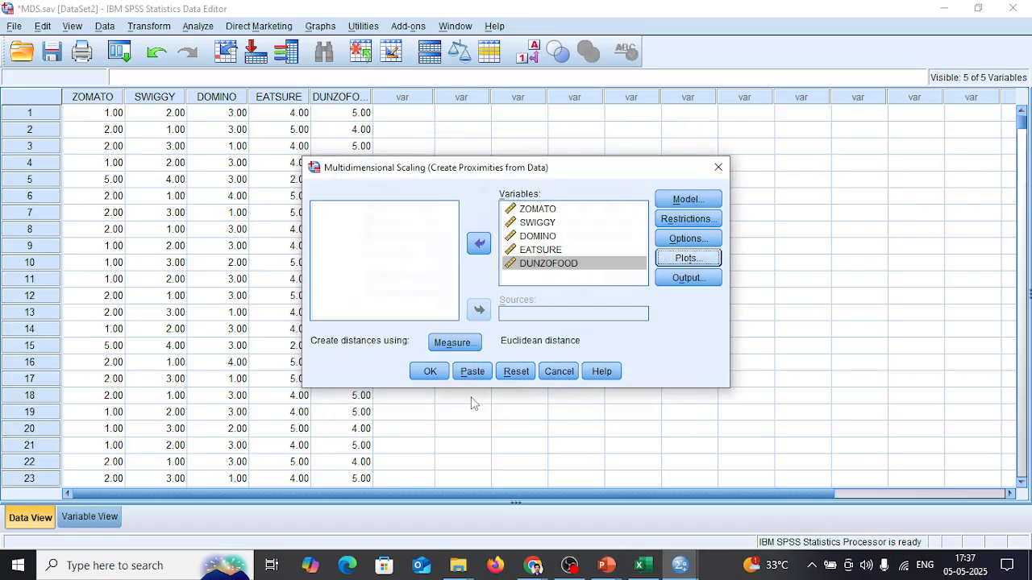
# Step: Add distances, transformed proximities and stress decomposition to the displayed output, leaving input data excluded
pyautogui.click(691, 278)
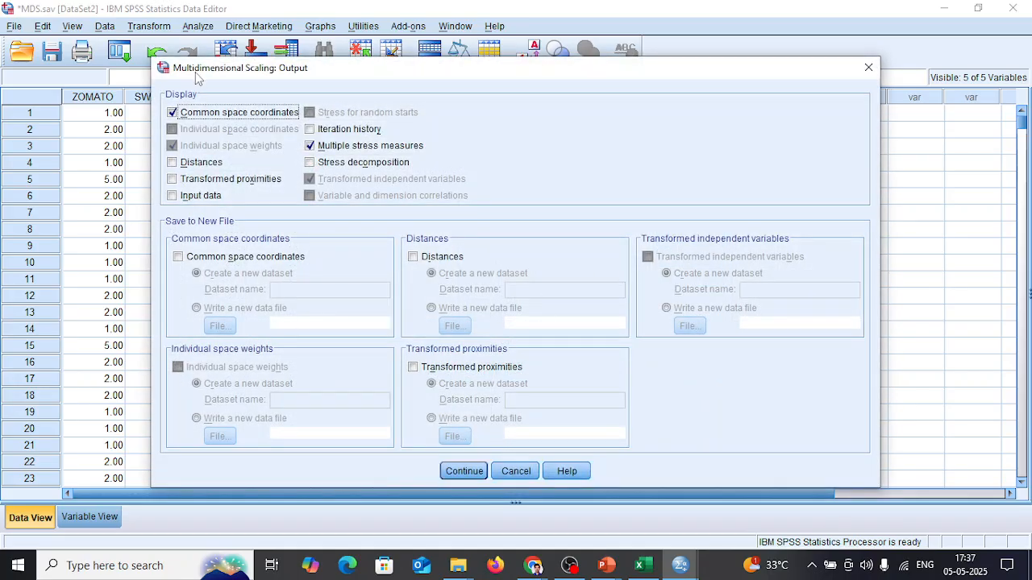
pyautogui.click(200, 163)
pyautogui.click(197, 196)
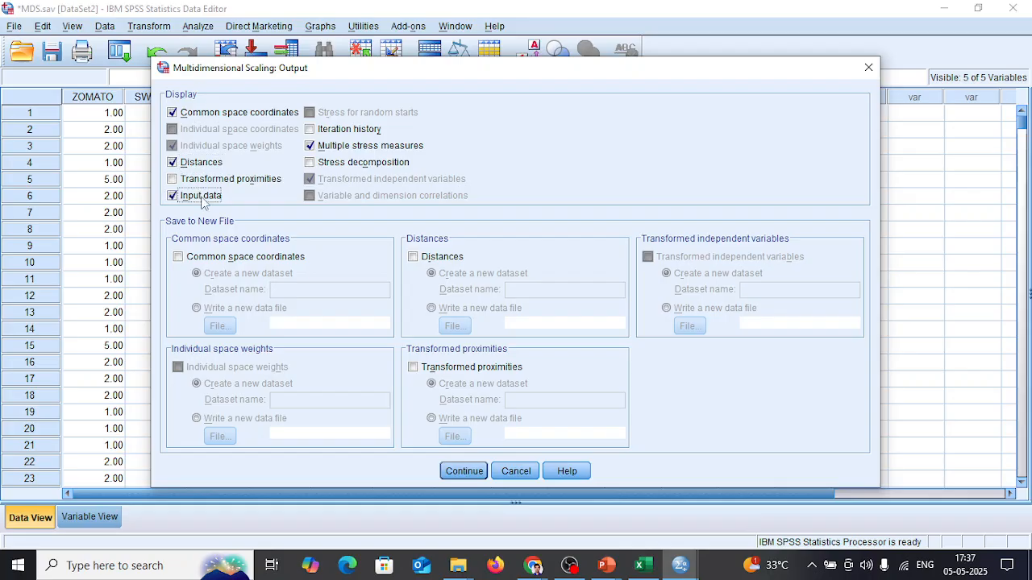
pyautogui.click(205, 180)
pyautogui.click(204, 197)
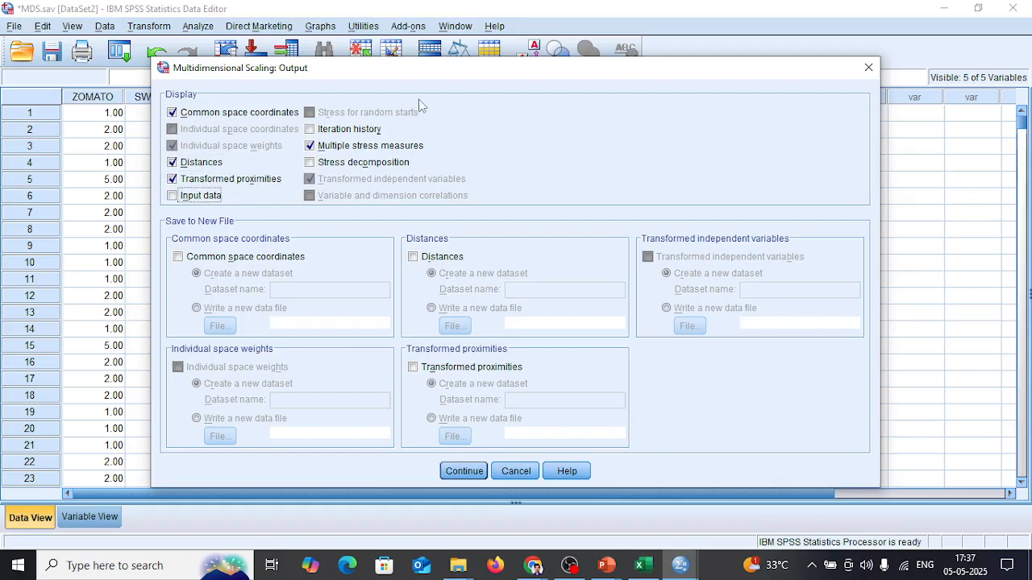
pyautogui.click(378, 162)
pyautogui.click(472, 472)
# Step: Keep the Euclidean distance measure computed between variables without standardization, and run the scaling analysis
pyautogui.click(454, 342)
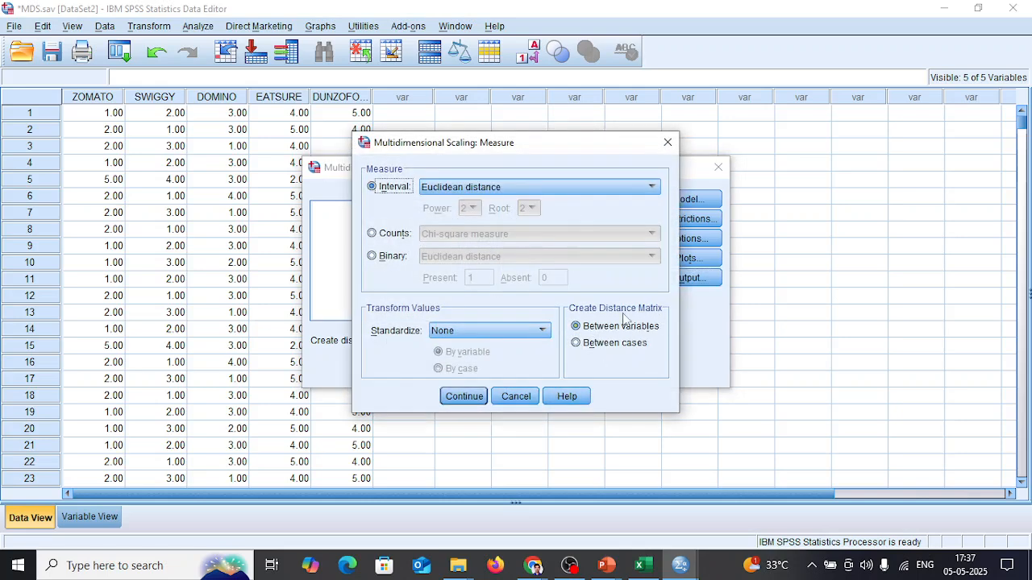
pyautogui.click(461, 395)
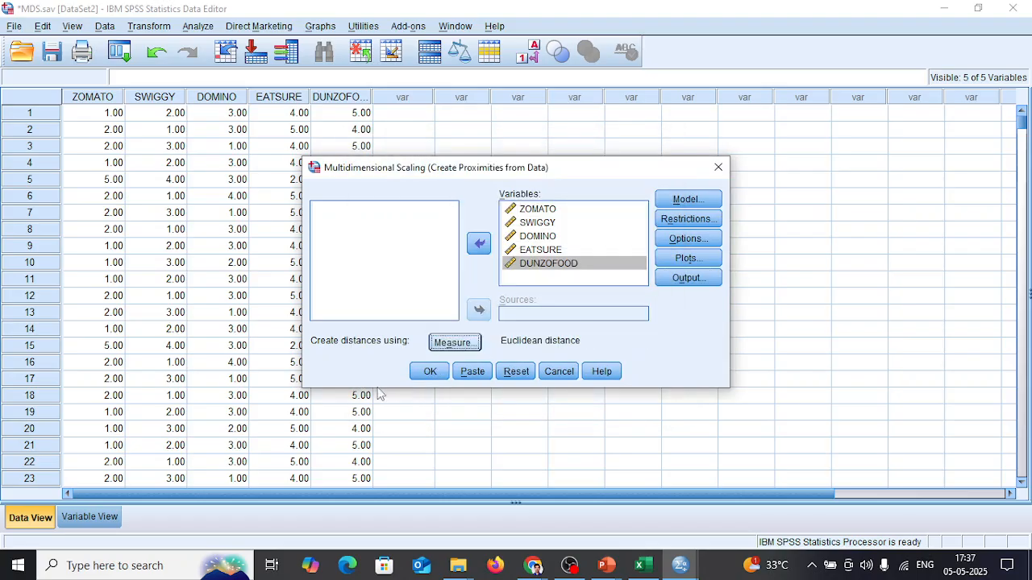
pyautogui.click(431, 372)
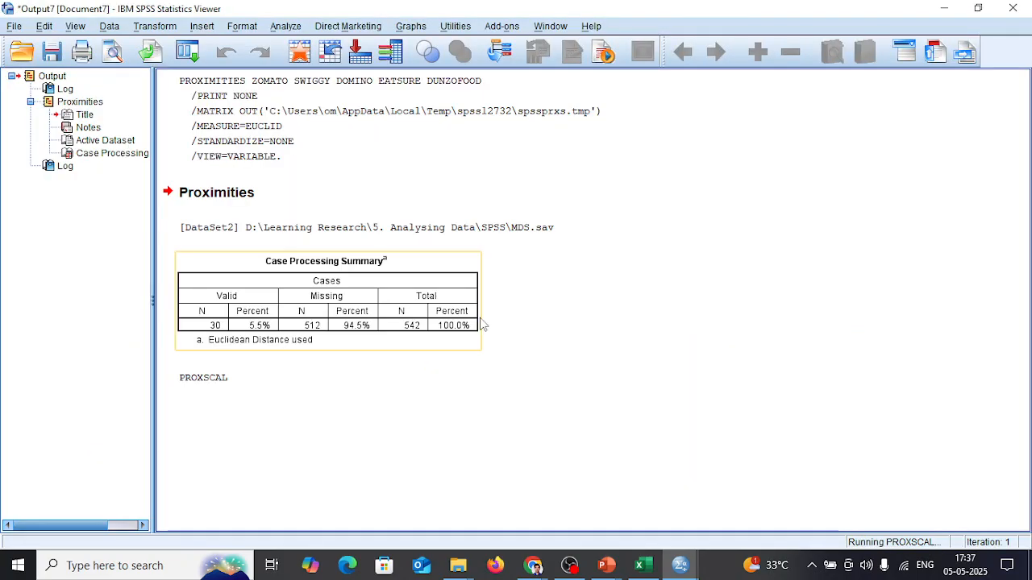
# Step: Examine the scree plot of normalized raw stress by dimensionality and the final coordinates table in the output
pyautogui.scroll(15, 478, 311)
pyautogui.scroll(10, 478, 330)
pyautogui.scroll(-20, 471, 348)
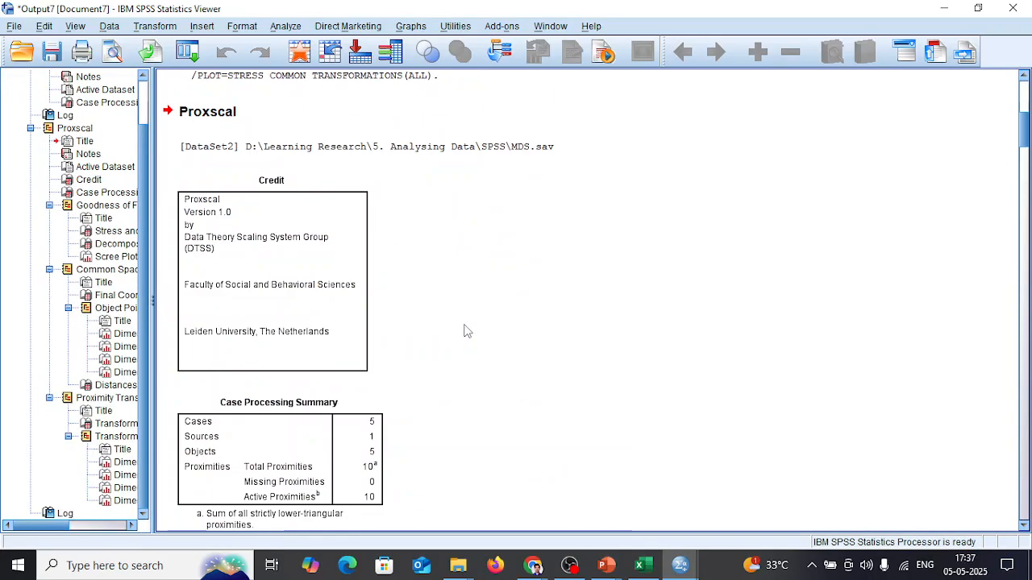
pyautogui.scroll(-15, 389, 296)
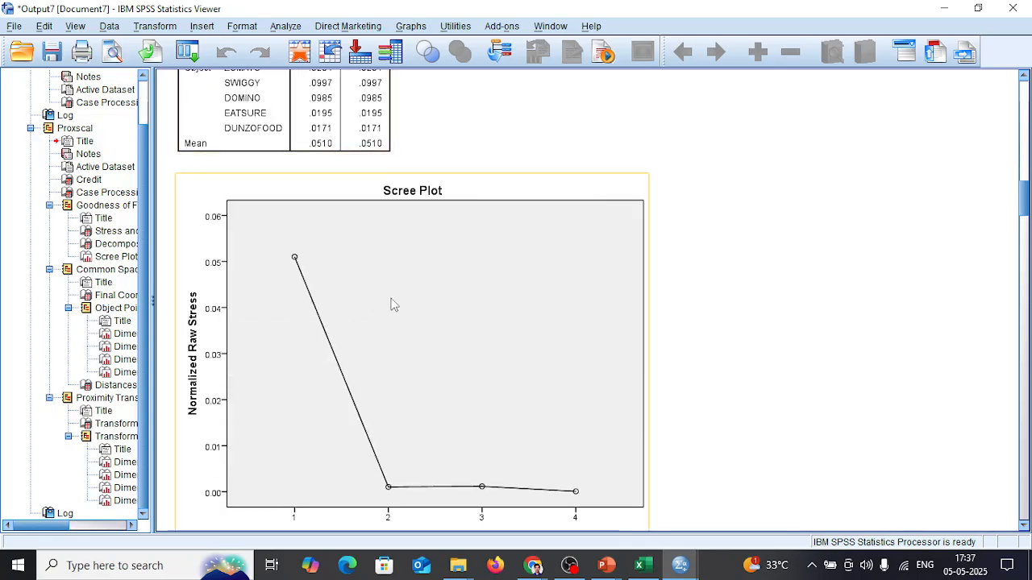
pyautogui.scroll(6, 459, 325)
pyautogui.click(371, 256)
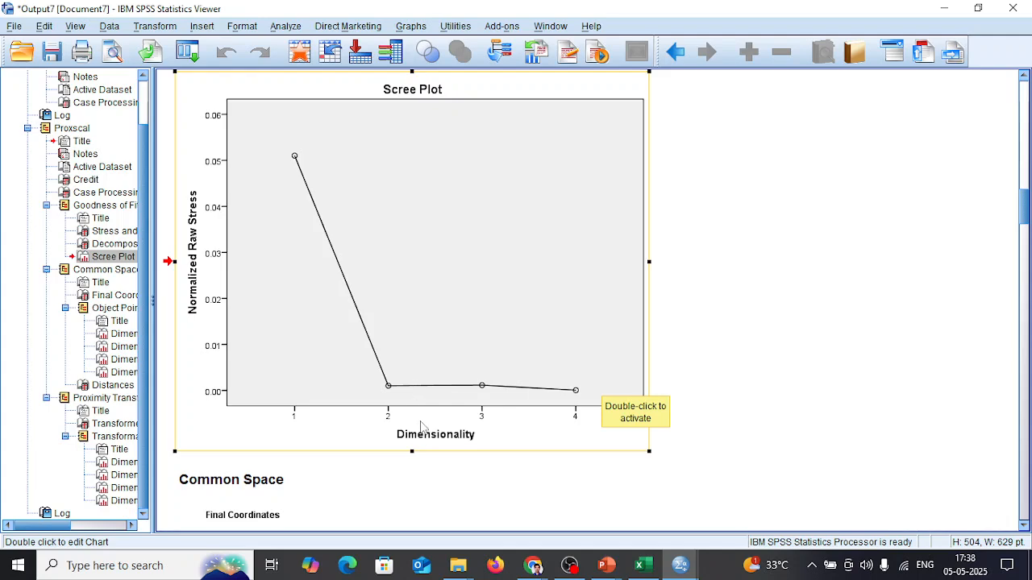
pyautogui.scroll(-7, 421, 419)
pyautogui.scroll(1, 371, 308)
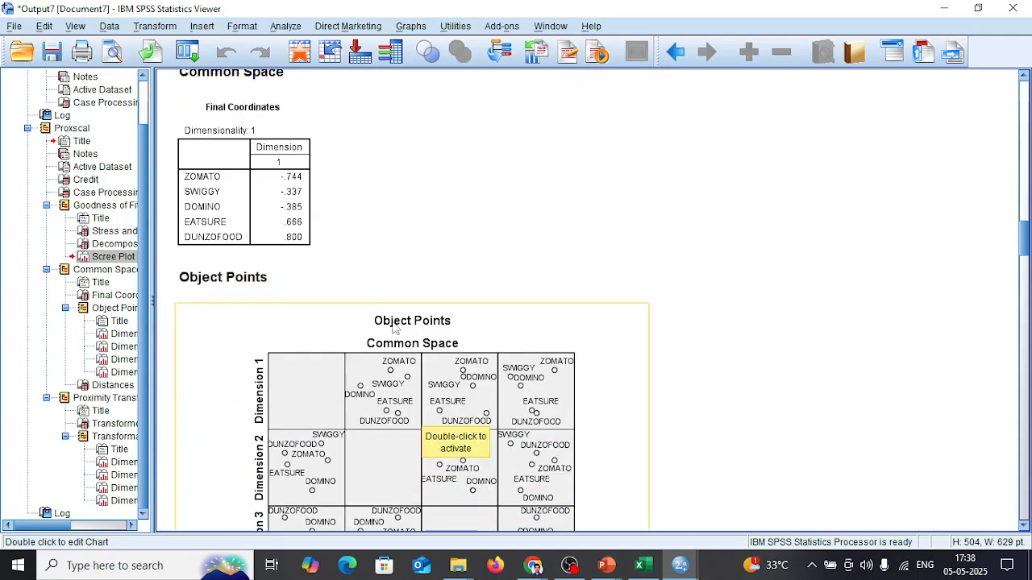
pyautogui.click(299, 225)
pyautogui.scroll(2, 282, 274)
pyautogui.scroll(-1, 282, 276)
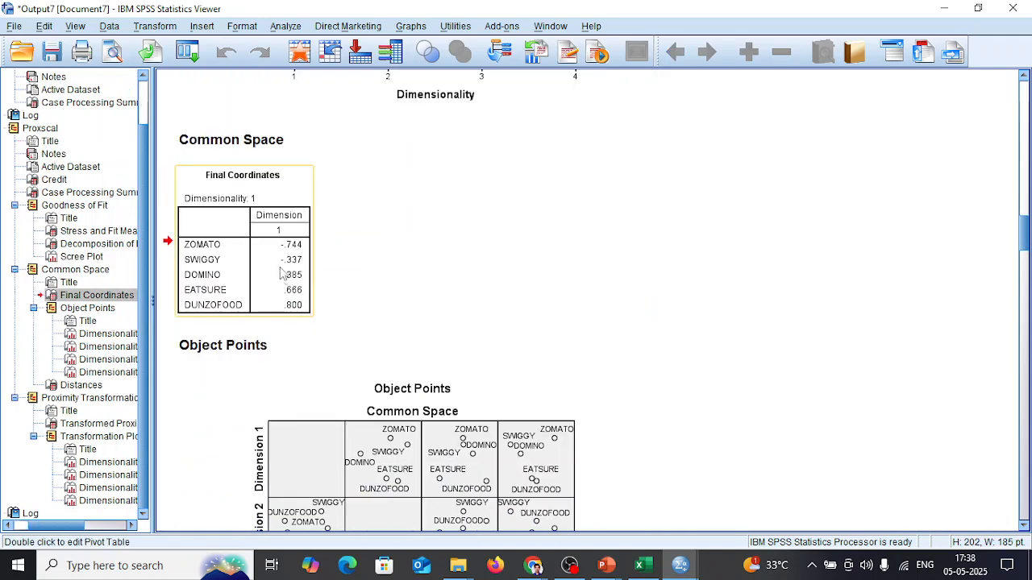
# Step: Examine the object points plots for each dimensionality, the distances table and the transformation plots
pyautogui.scroll(-7, 326, 246)
pyautogui.scroll(2, 354, 229)
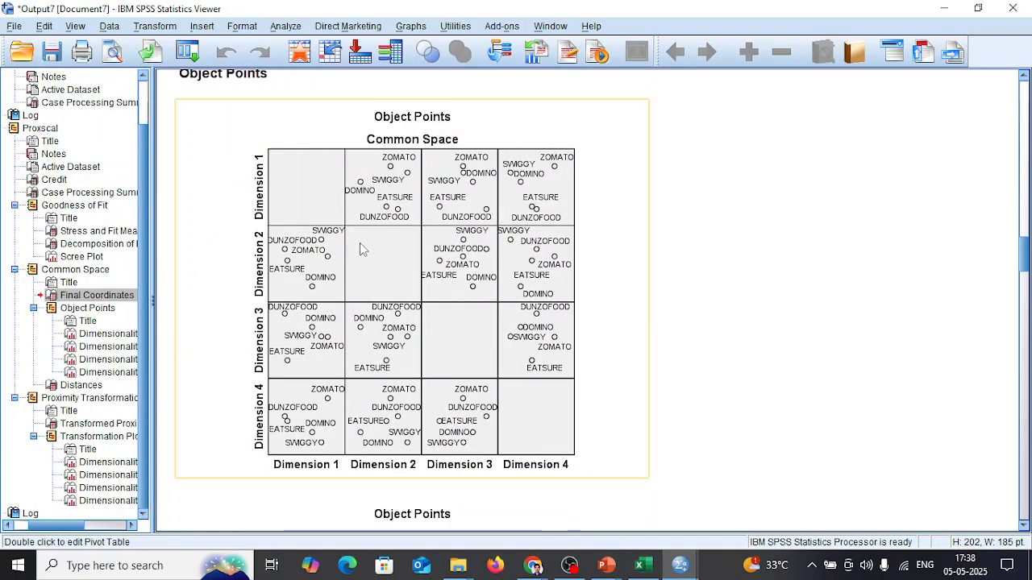
pyautogui.click(405, 314)
pyautogui.scroll(-5, 407, 307)
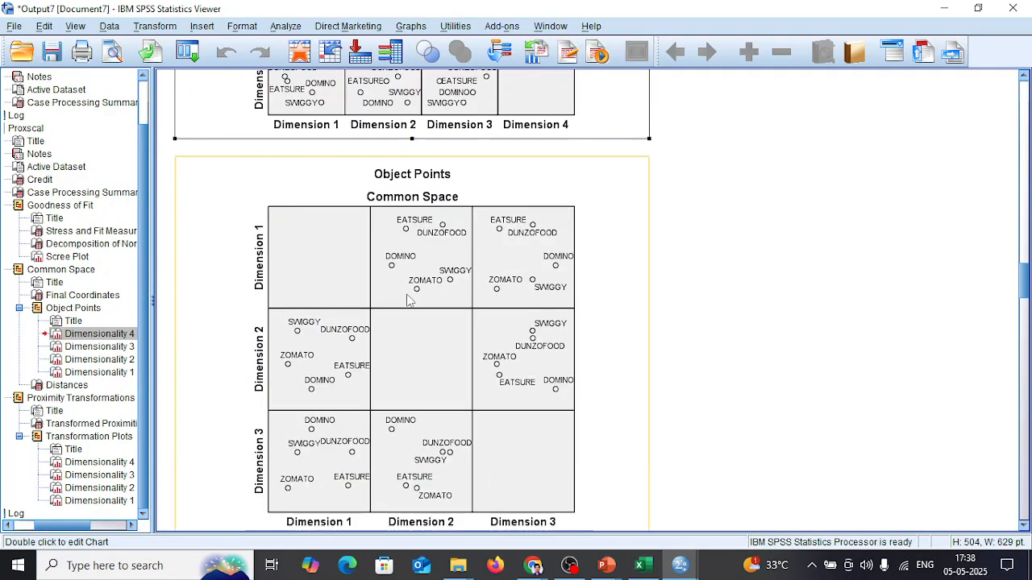
pyautogui.click(410, 290)
pyautogui.scroll(-2, 410, 289)
pyautogui.scroll(-3, 451, 315)
pyautogui.click(467, 327)
pyautogui.scroll(-2, 468, 328)
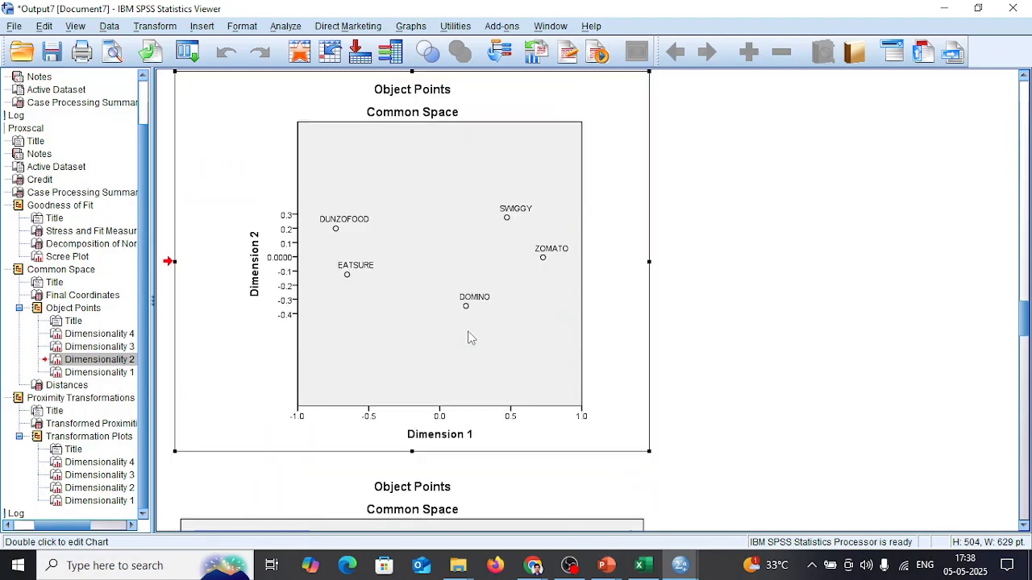
pyautogui.scroll(-15, 470, 329)
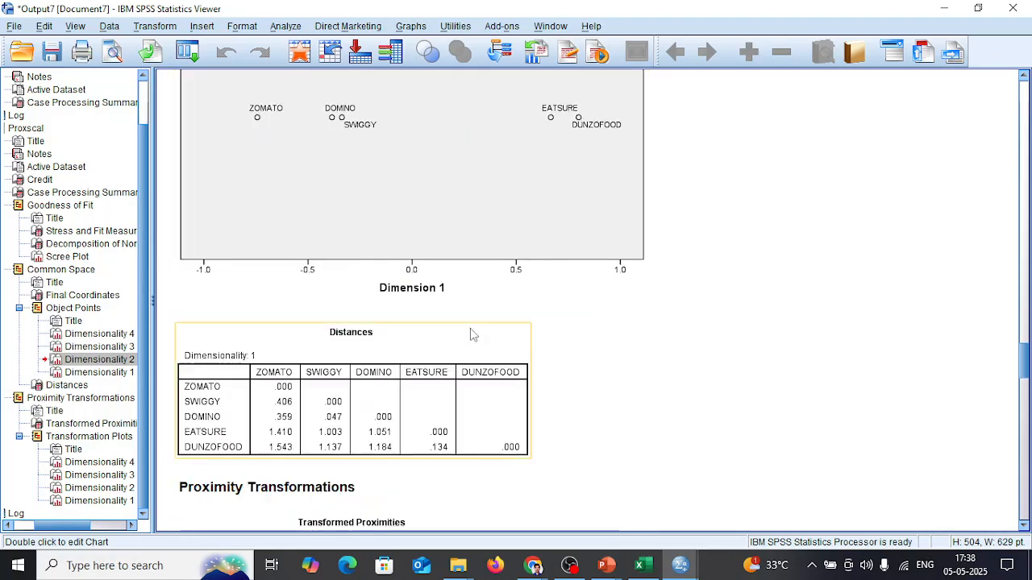
pyautogui.scroll(-6, 768, 134)
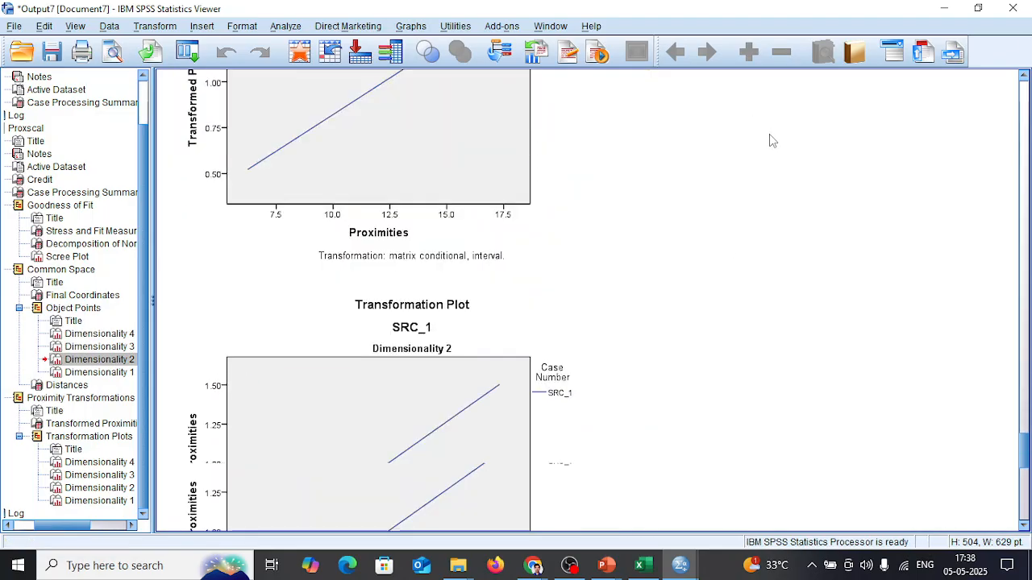
# Step: Close the output without saving and reopen the PROXSCAL setup, creating proximities from data with one matrix source
pyautogui.click(1013, 7)
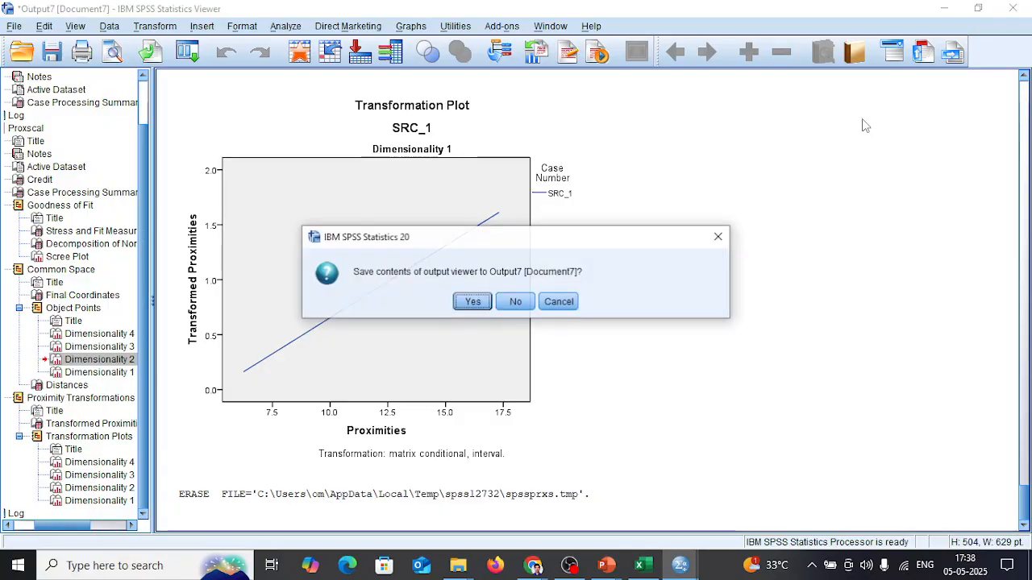
pyautogui.click(524, 305)
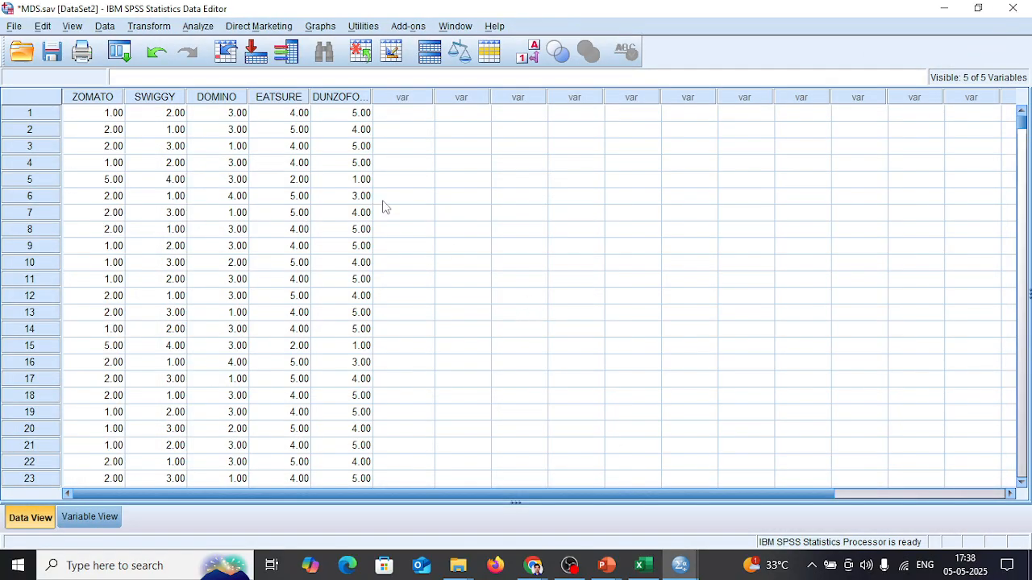
pyautogui.click(198, 26)
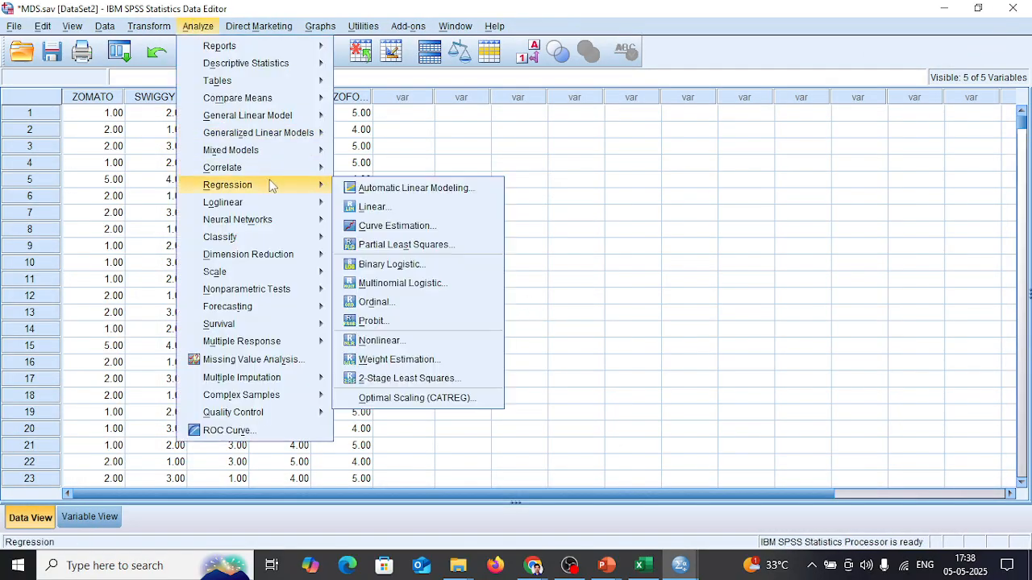
pyautogui.moveTo(295, 279)
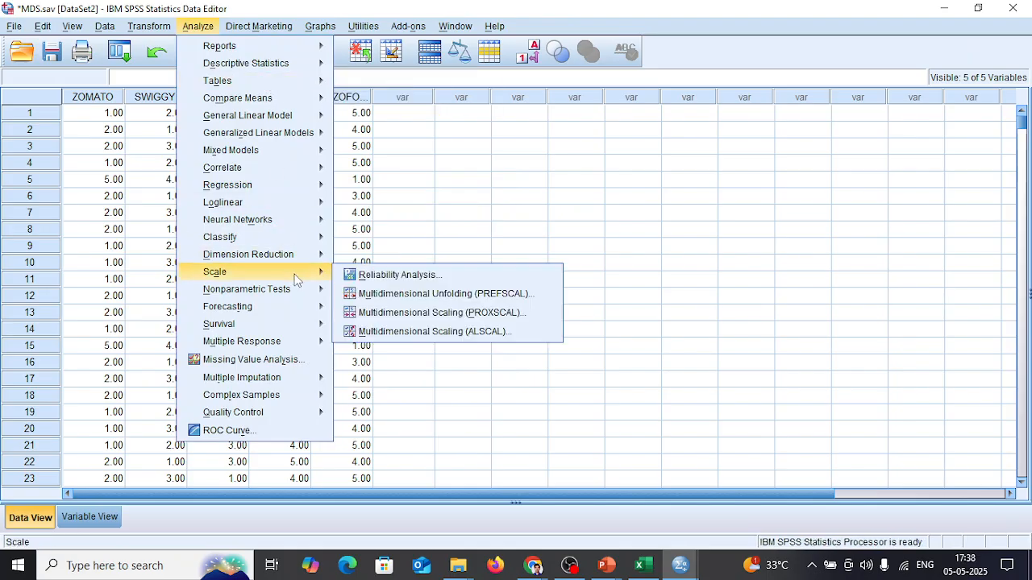
pyautogui.click(522, 319)
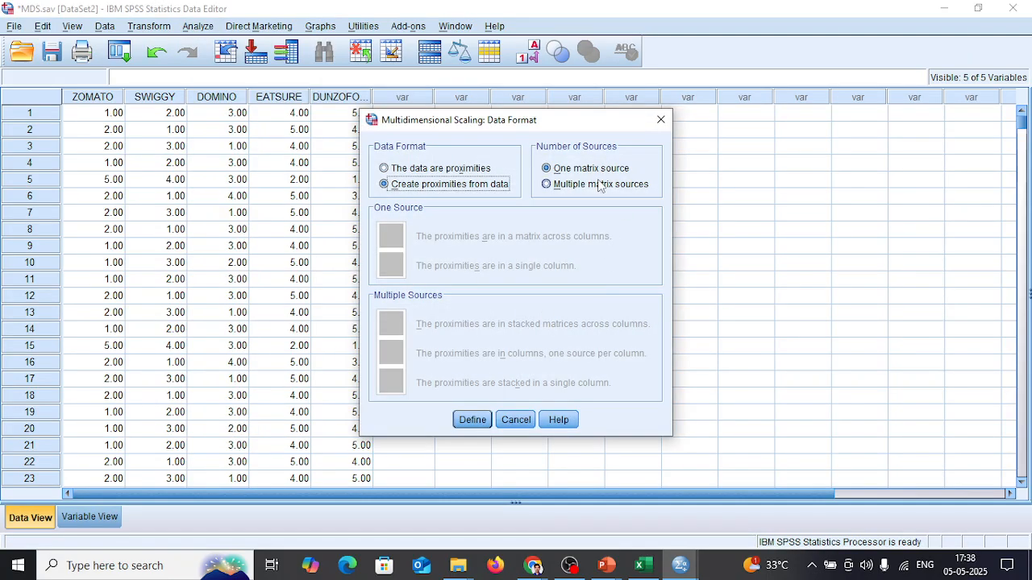
pyautogui.click(474, 419)
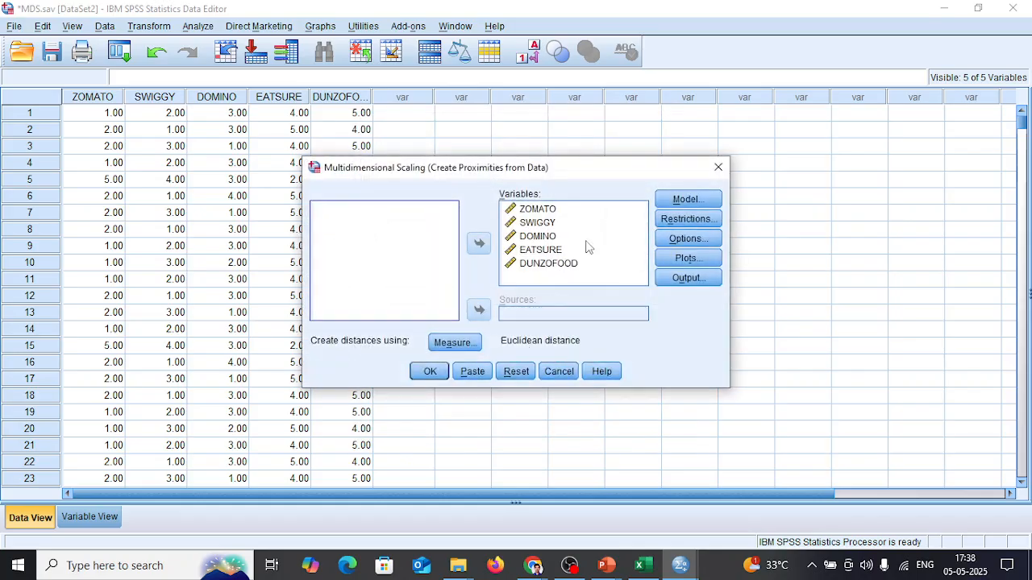
# Step: Set both the minimum and maximum dimensions of the scaling model to 2
pyautogui.click(684, 200)
pyautogui.doubleClick(580, 362)
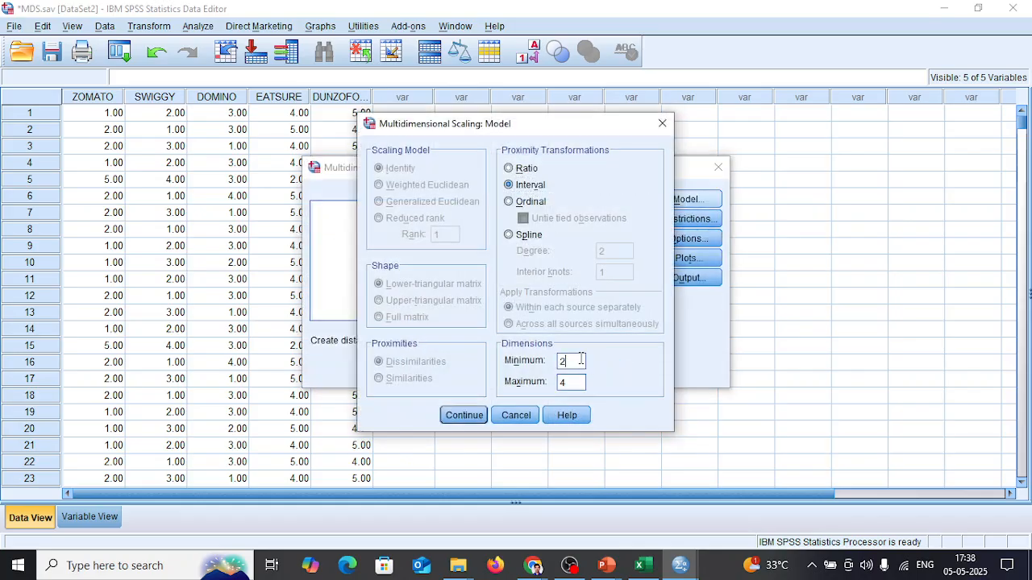
pyautogui.doubleClick(566, 383)
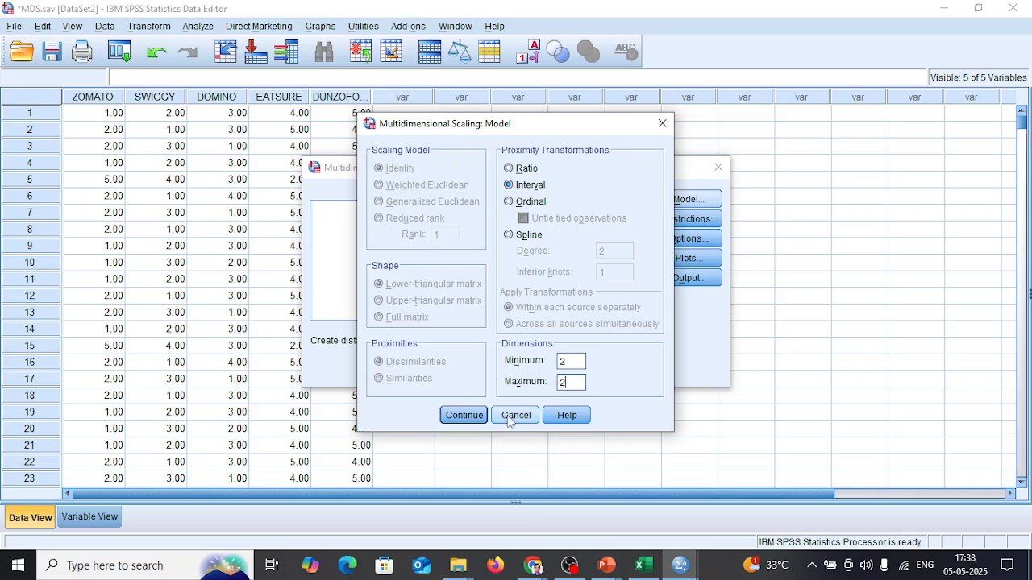
pyautogui.click(465, 416)
# Step: Keep the common space free of restrictions and run the two-dimensional scaling analysis
pyautogui.click(687, 219)
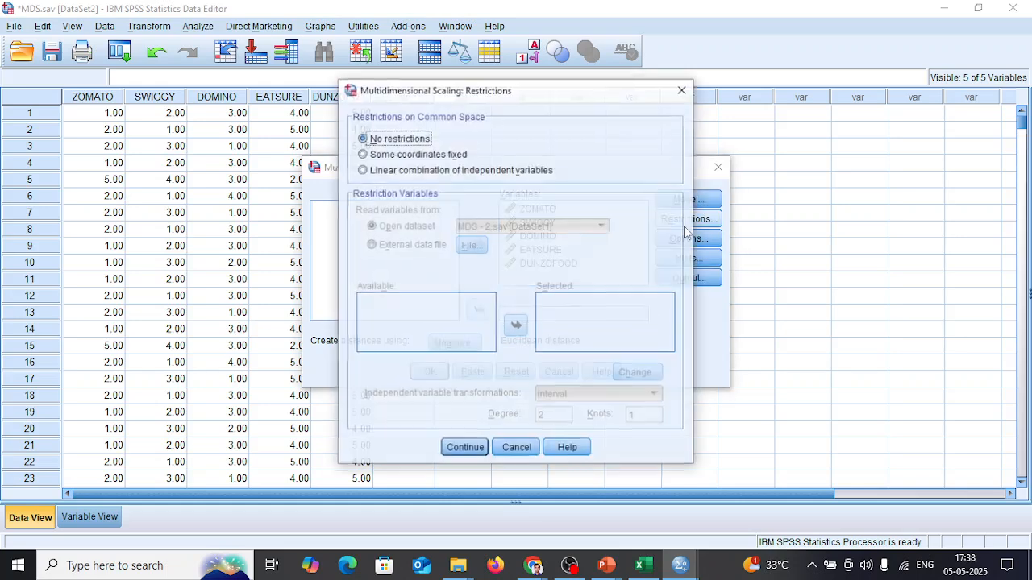
pyautogui.click(465, 448)
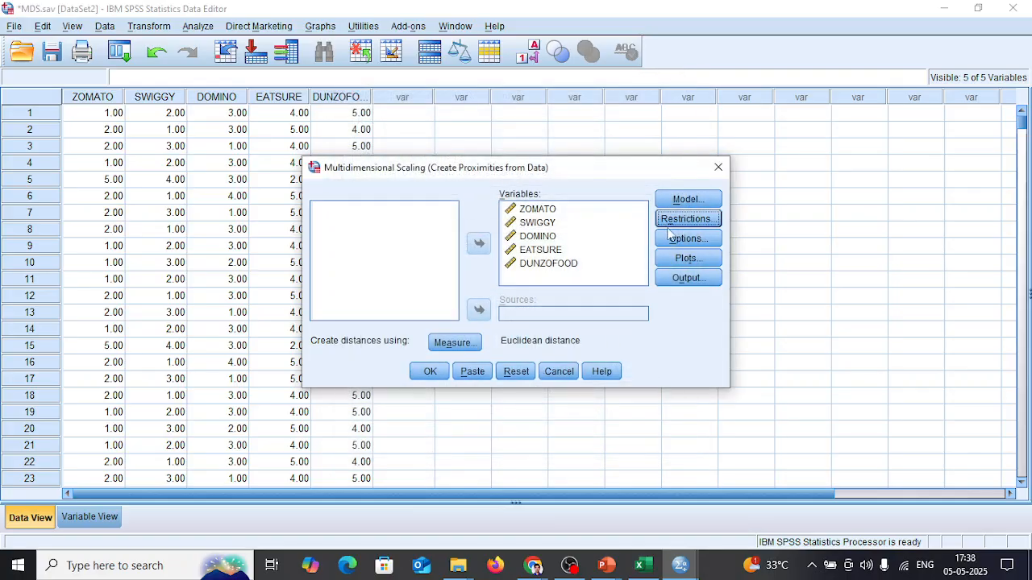
pyautogui.click(431, 371)
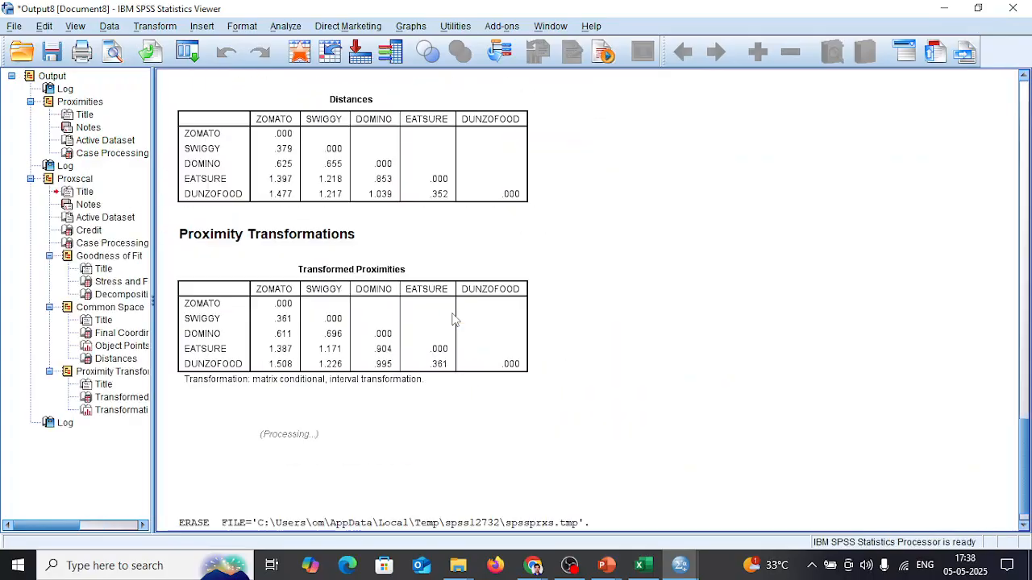
# Step: Examine the case processing summaries and the stress and fit measures of the two-dimensional solution
pyautogui.scroll(15, 454, 320)
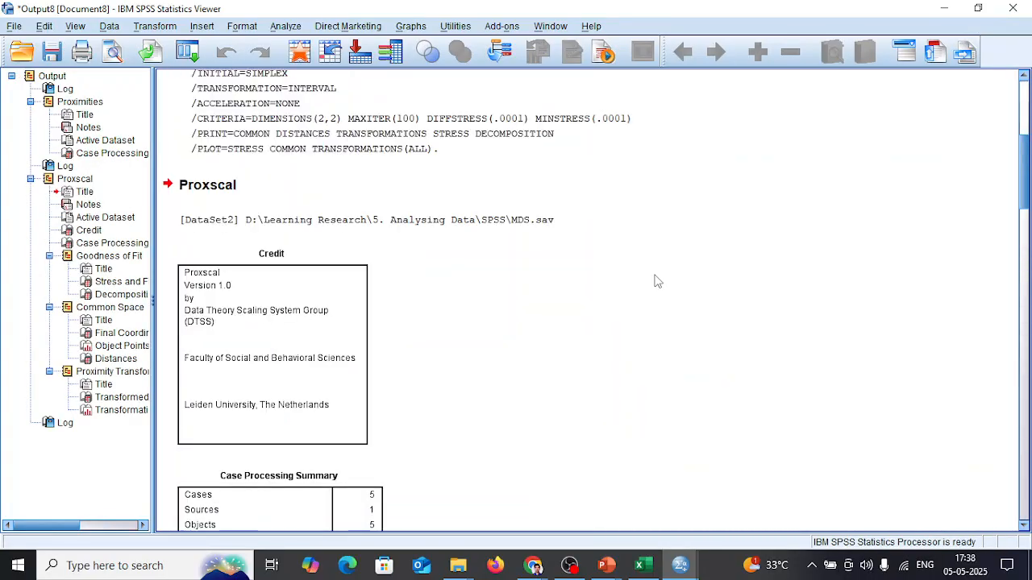
pyautogui.scroll(5, 649, 291)
pyautogui.click(409, 323)
pyautogui.scroll(-5, 408, 320)
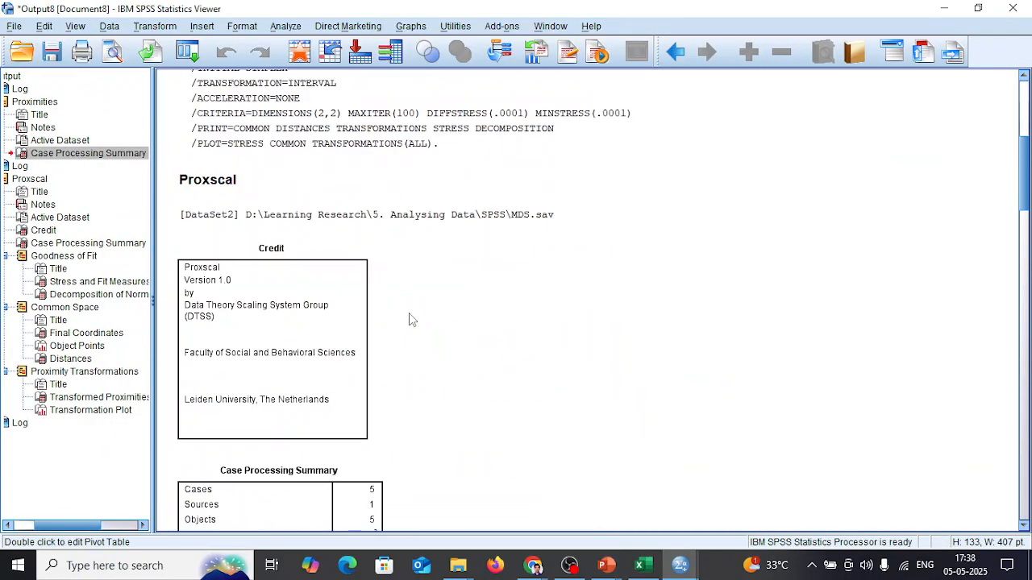
pyautogui.scroll(-5, 324, 322)
pyautogui.click(332, 342)
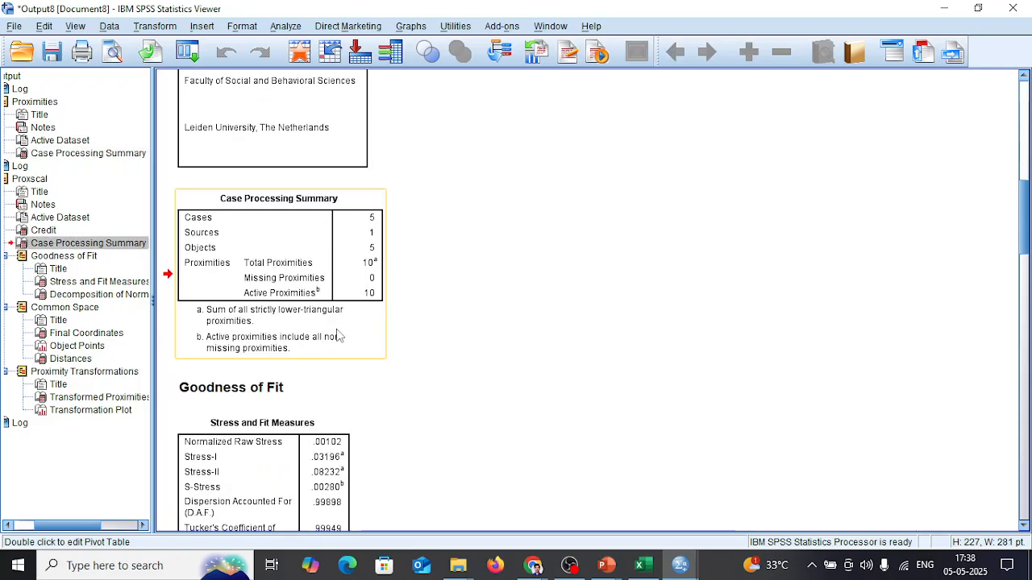
pyautogui.scroll(-2, 342, 319)
pyautogui.scroll(-5, 379, 226)
pyautogui.click(315, 225)
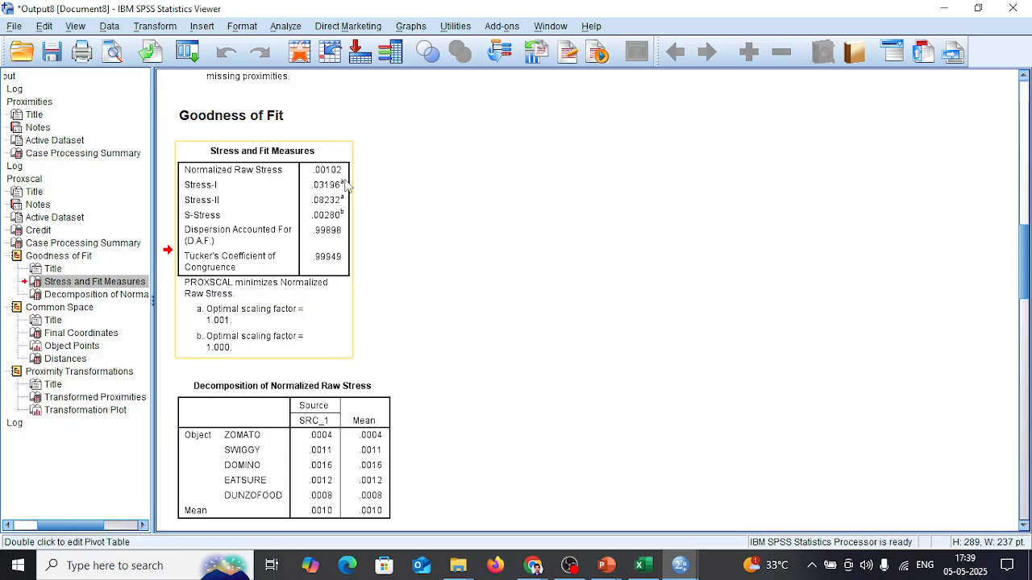
# Step: Examine the decomposition of normalized raw stress by brand and the final coordinates on the two dimensions
pyautogui.scroll(-3, 283, 248)
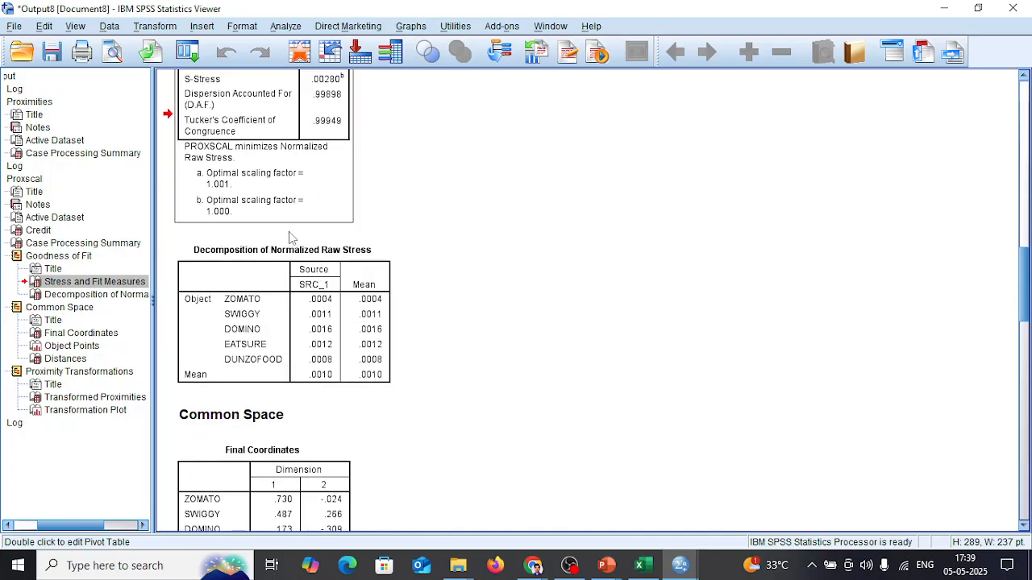
pyautogui.scroll(-3, 292, 238)
pyautogui.click(359, 190)
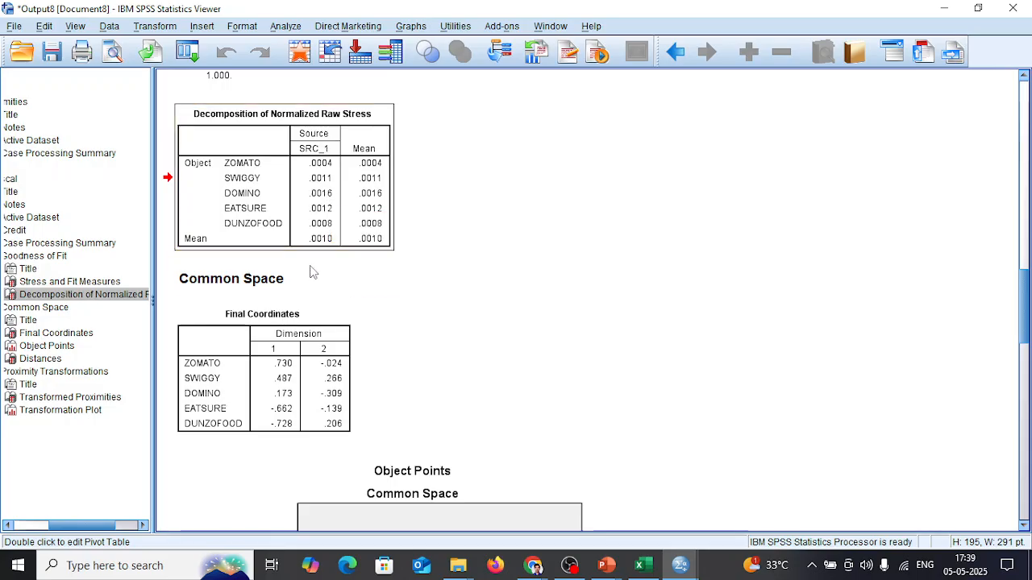
pyautogui.scroll(-2, 314, 272)
pyautogui.scroll(-2, 318, 242)
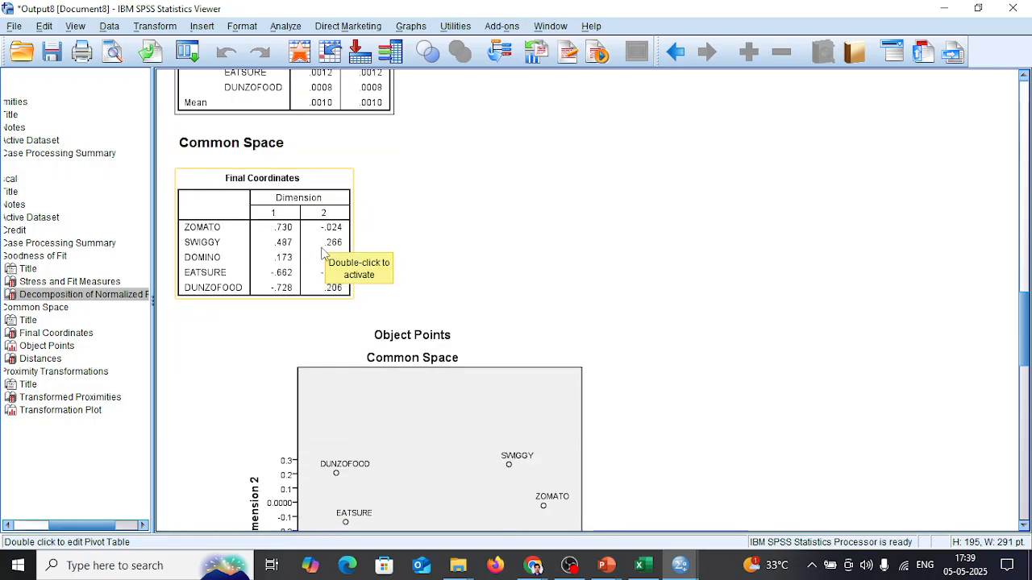
pyautogui.click(277, 258)
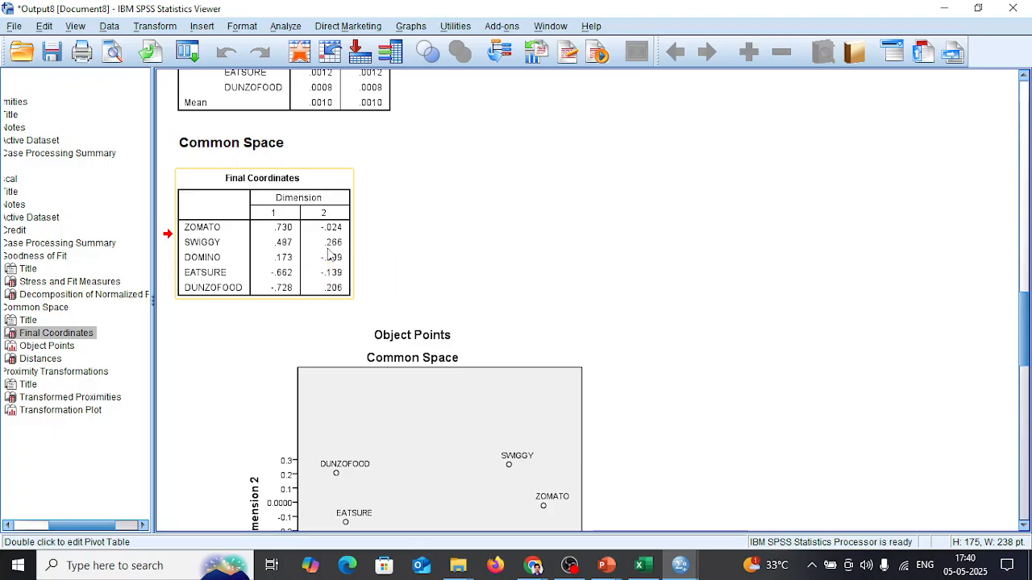
# Step: Compare the brands' final coordinates with their positions in the common space object points plot
pyautogui.scroll(-3, 328, 255)
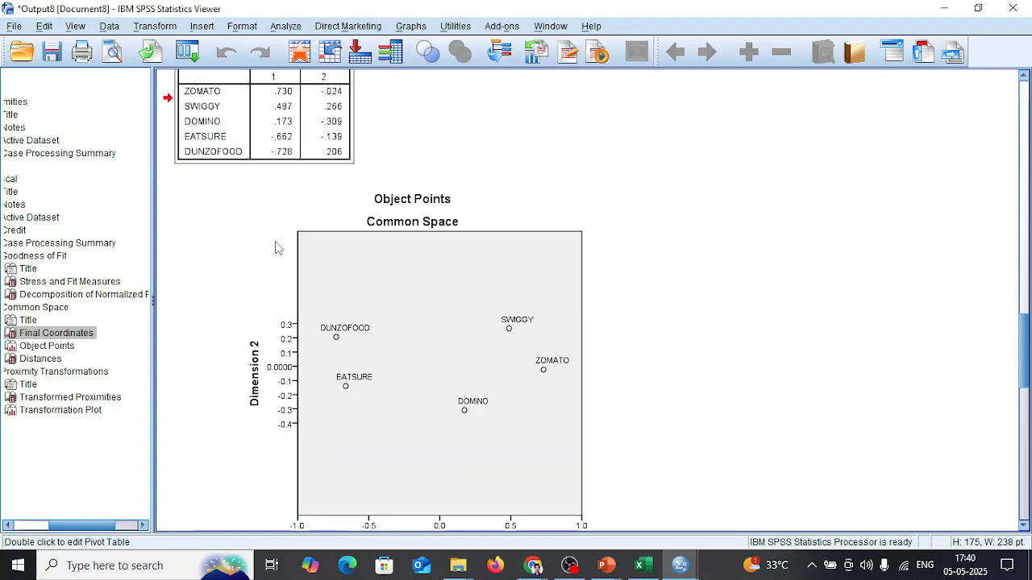
pyautogui.scroll(3, 278, 250)
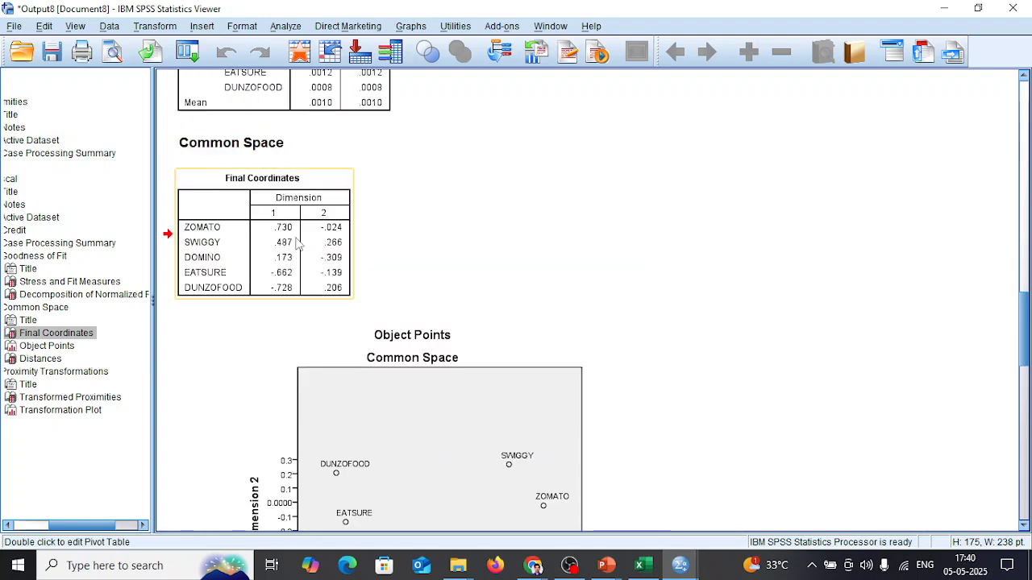
pyautogui.scroll(-1, 302, 238)
pyautogui.scroll(-2, 303, 238)
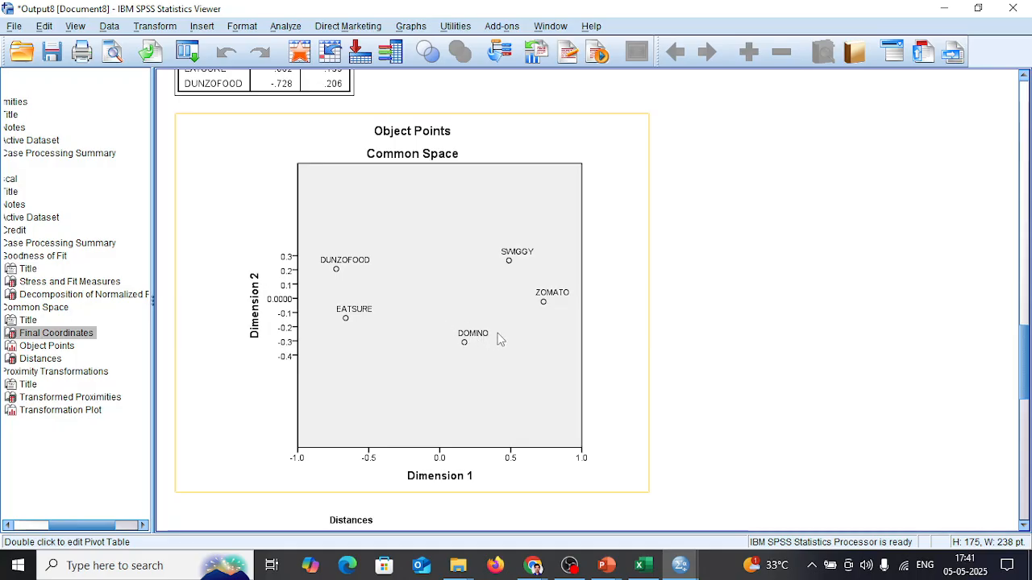
# Step: Examine the distances between brands, the transformed proximities table and the transformation plot
pyautogui.scroll(-3, 497, 337)
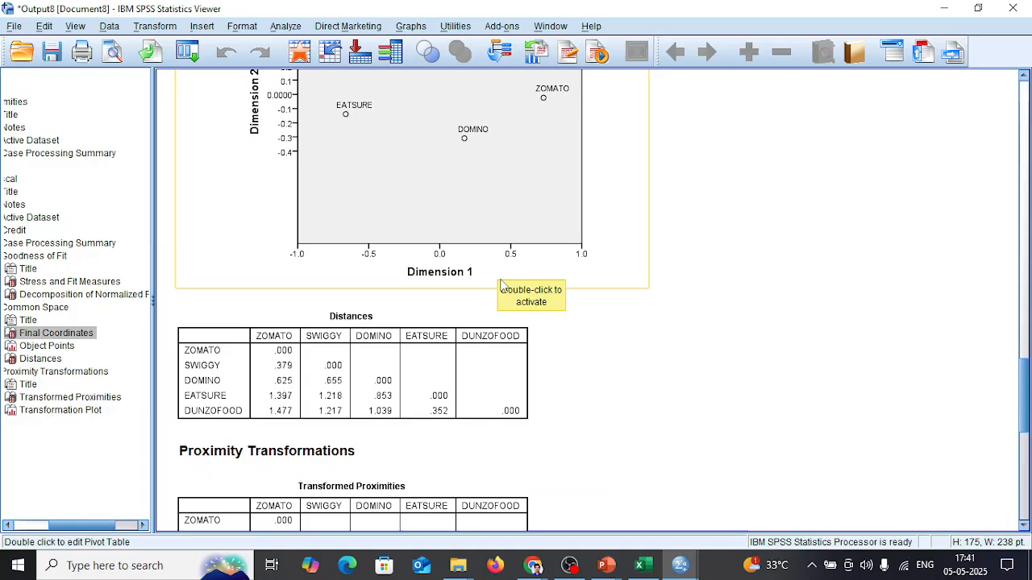
pyautogui.scroll(-2, 500, 283)
pyautogui.scroll(-1, 452, 268)
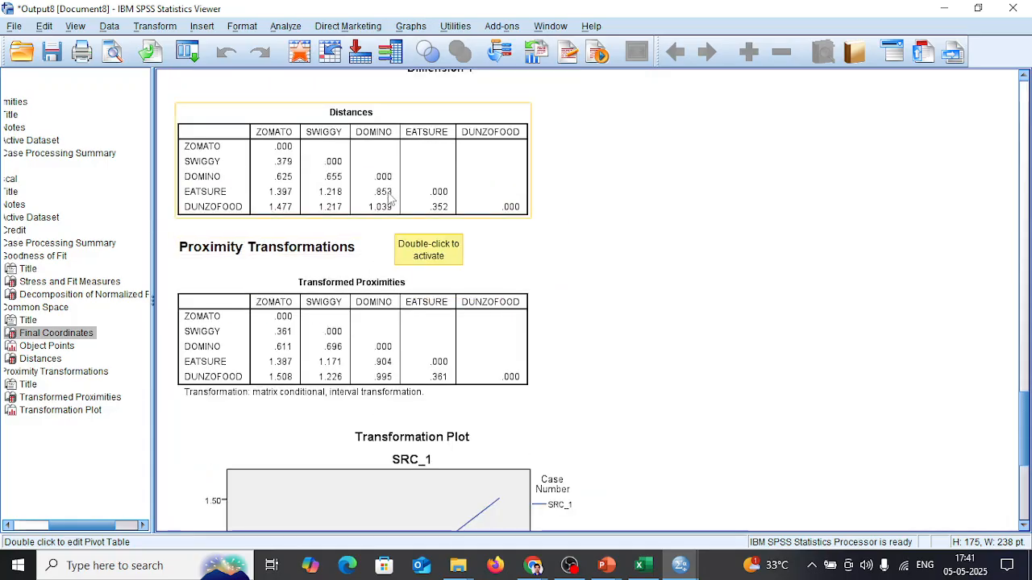
pyautogui.scroll(-1, 395, 232)
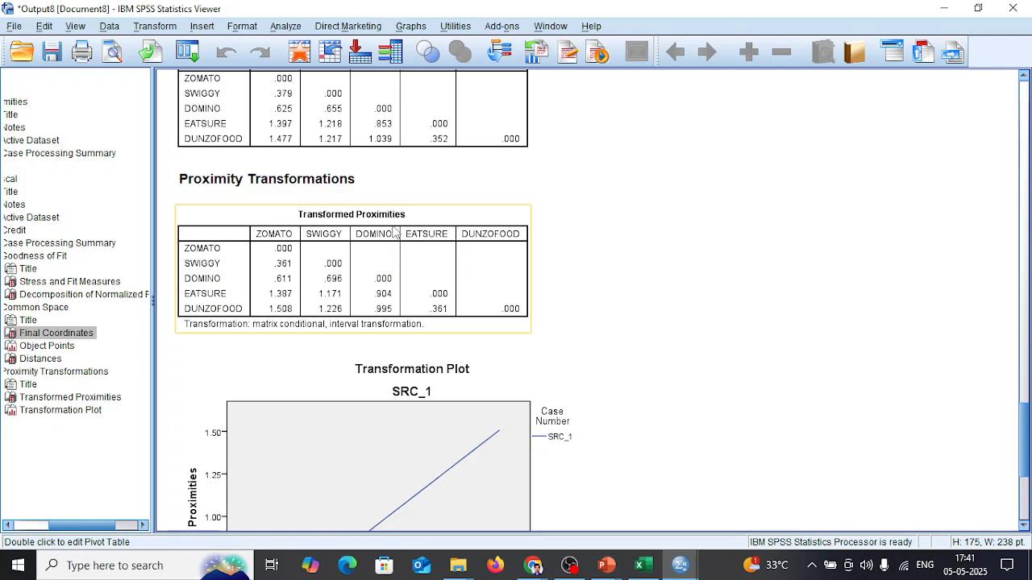
pyautogui.scroll(-5, 395, 330)
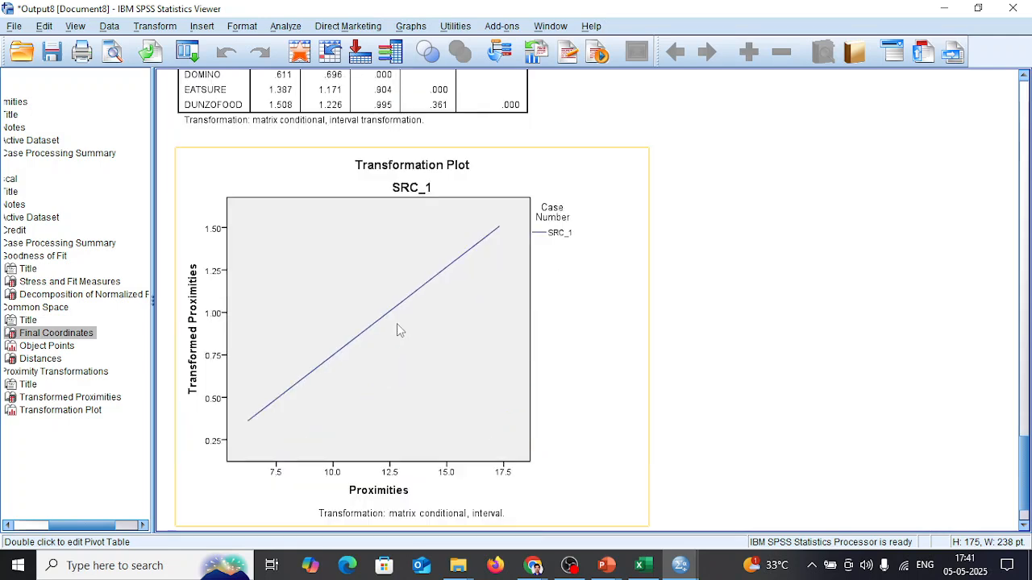
pyautogui.scroll(3, 366, 172)
pyautogui.scroll(-5, 368, 198)
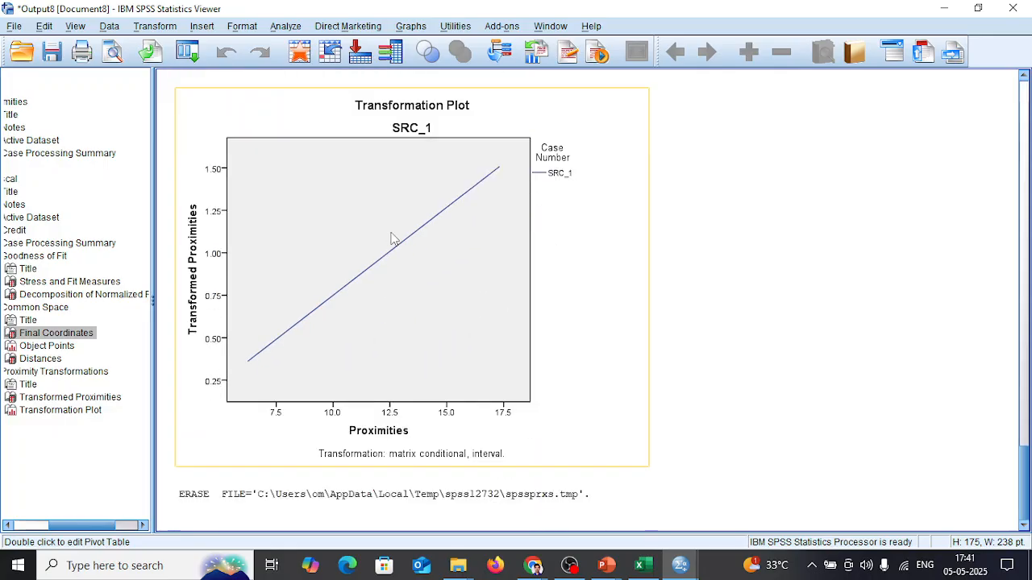
# Step: Return to the object points plot and read the brand positions on both dimensions against the Final Coordinates table
pyautogui.scroll(10, 468, 275)
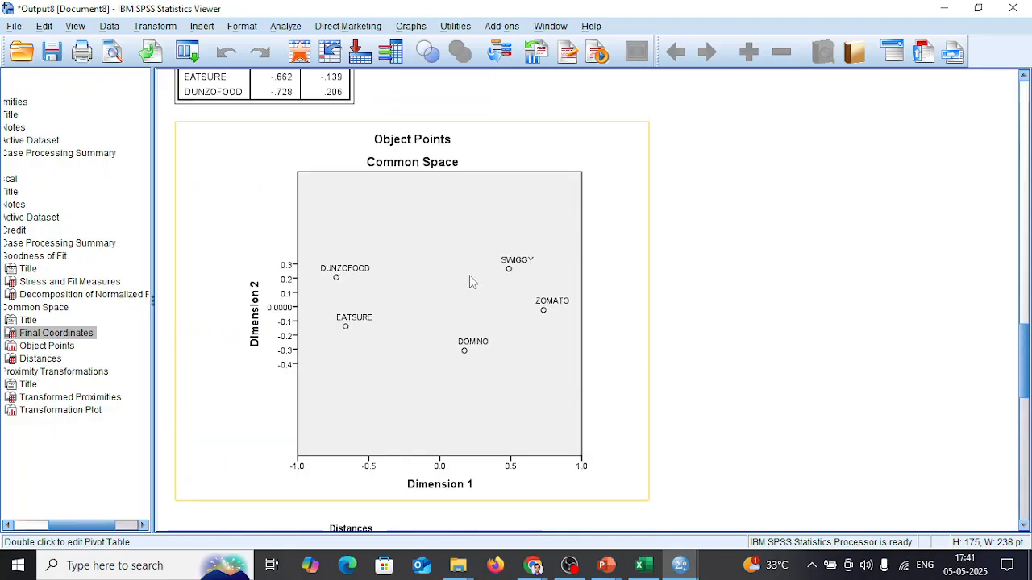
pyautogui.scroll(-6, 480, 258)
pyautogui.click(481, 233)
pyautogui.scroll(4, 481, 233)
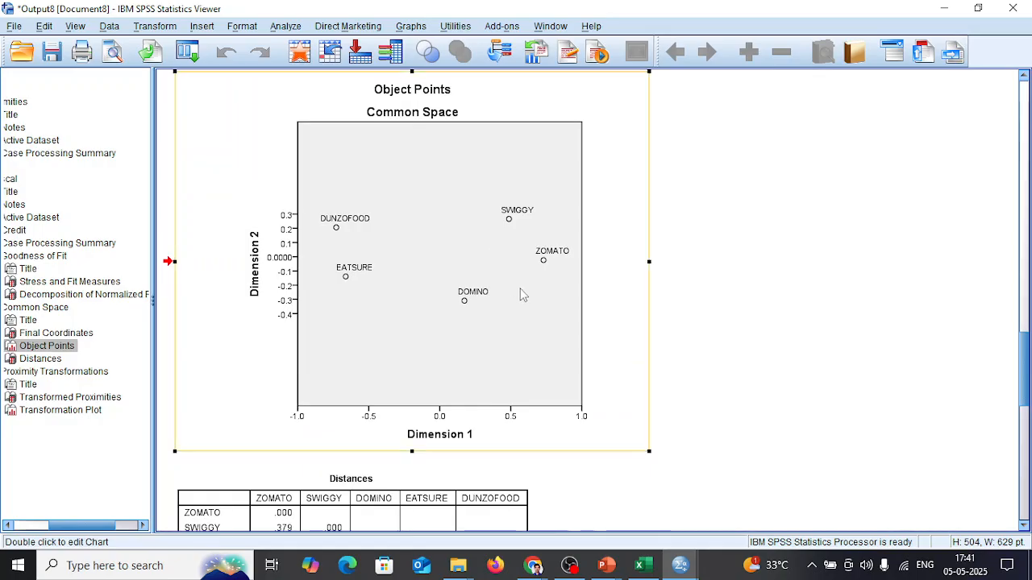
pyautogui.scroll(2, 521, 292)
pyautogui.click(319, 160)
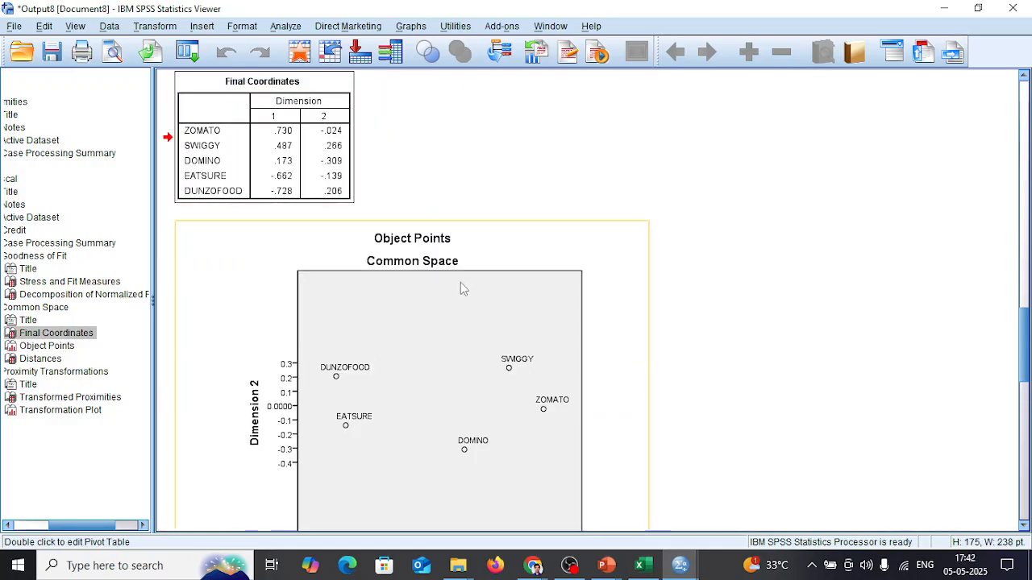
pyautogui.scroll(-3, 427, 371)
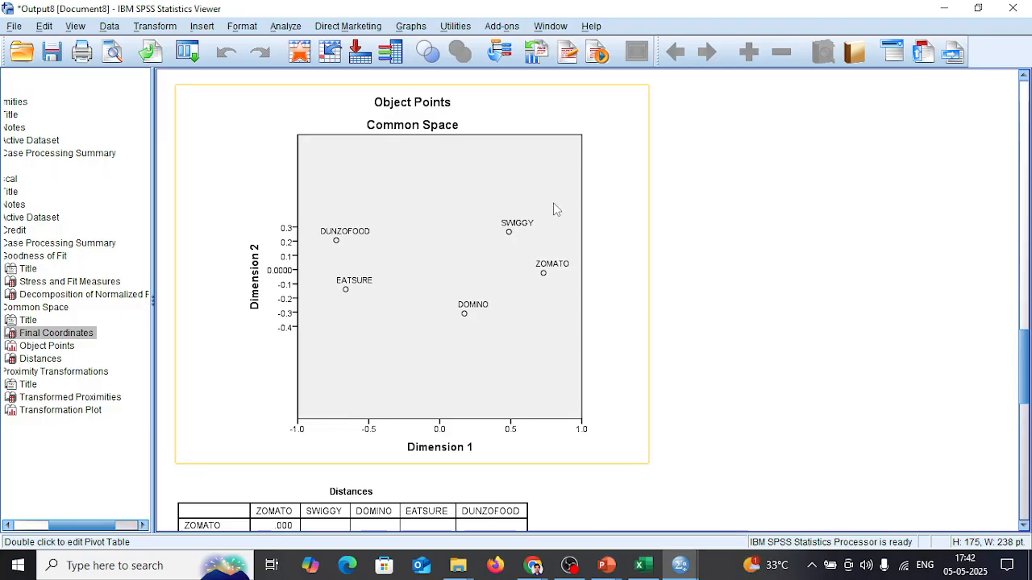
pyautogui.scroll(3, 553, 206)
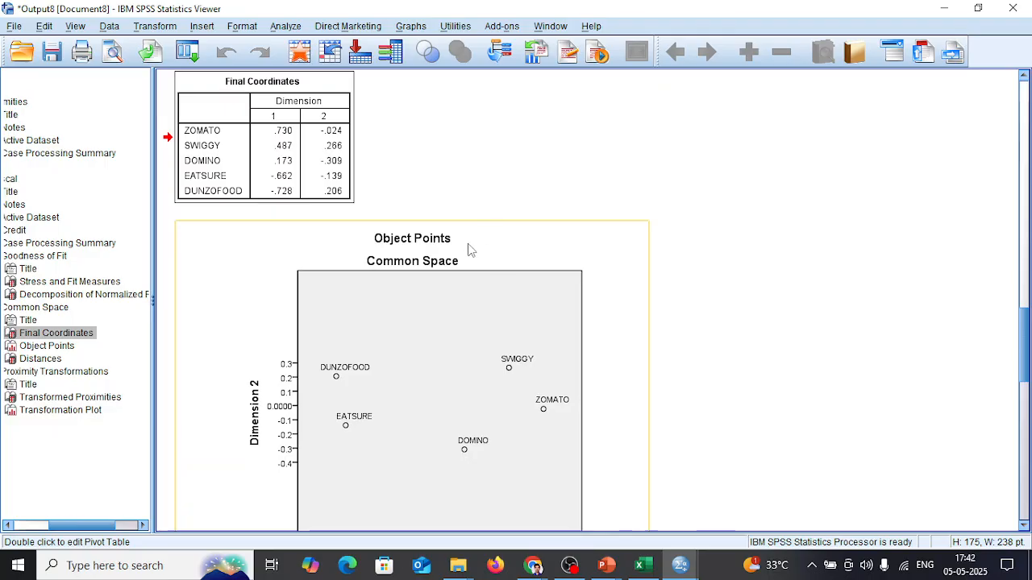
# Step: Review the normalized raw stress decomposition again together with the final coordinates and the common space plot
pyautogui.scroll(4, 438, 214)
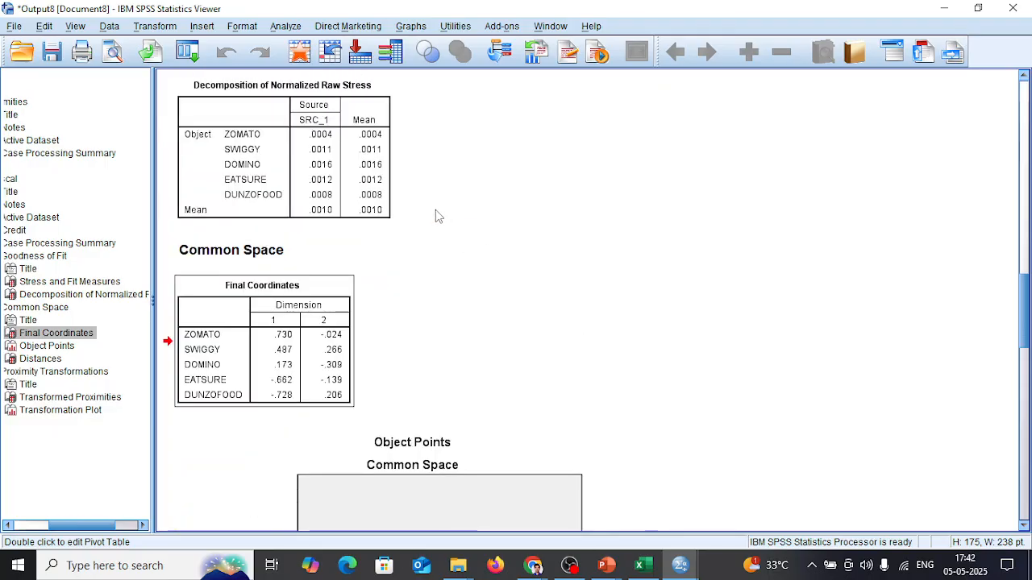
pyautogui.scroll(4, 436, 215)
pyautogui.scroll(-3, 437, 219)
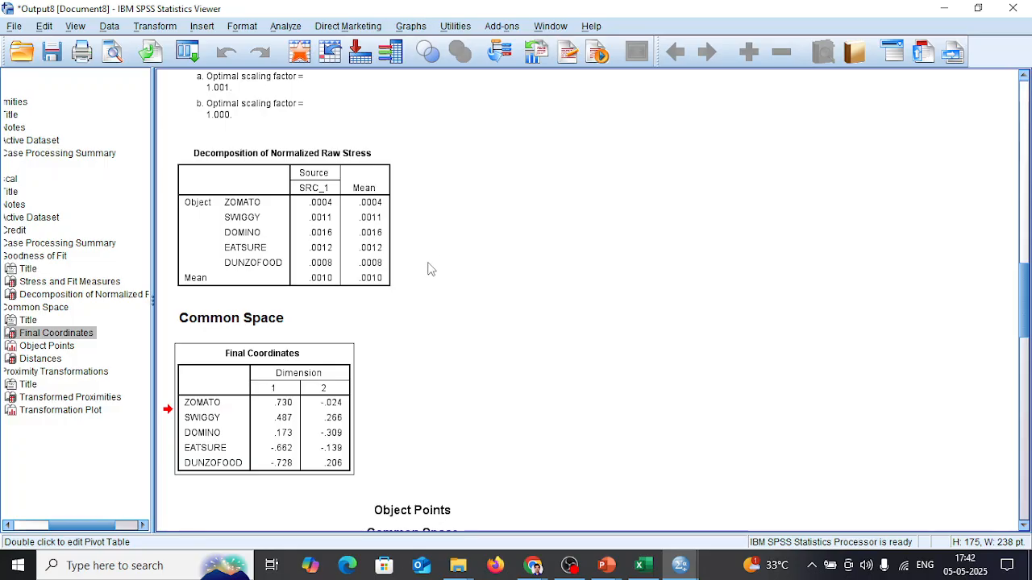
pyautogui.scroll(-2, 399, 322)
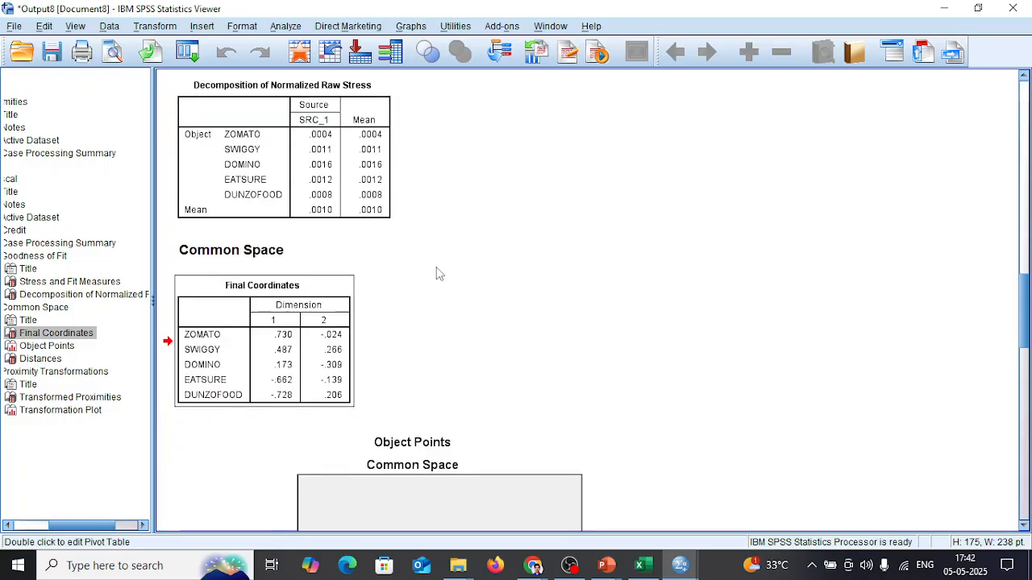
pyautogui.scroll(-10, 456, 287)
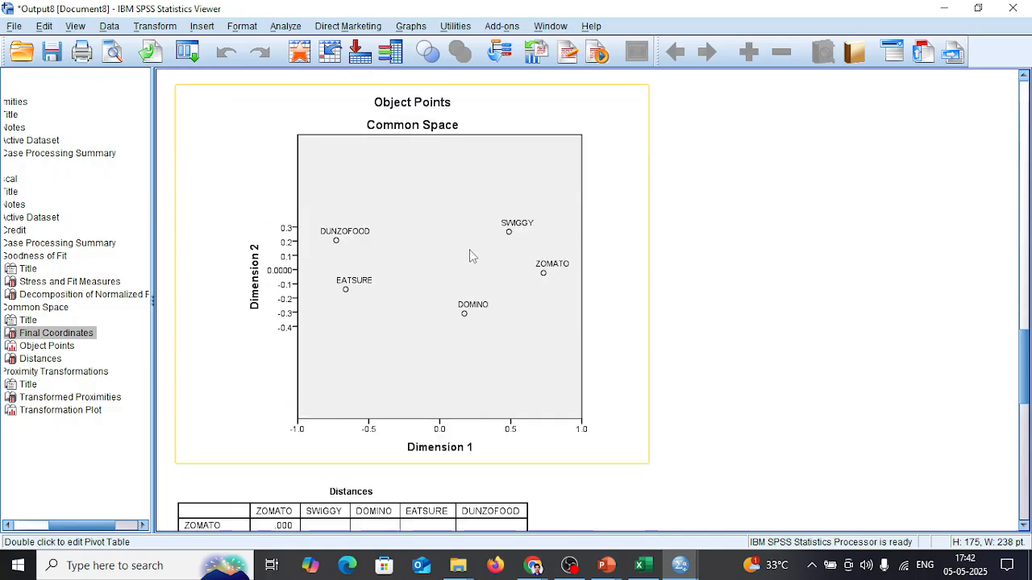
pyautogui.scroll(4, 449, 250)
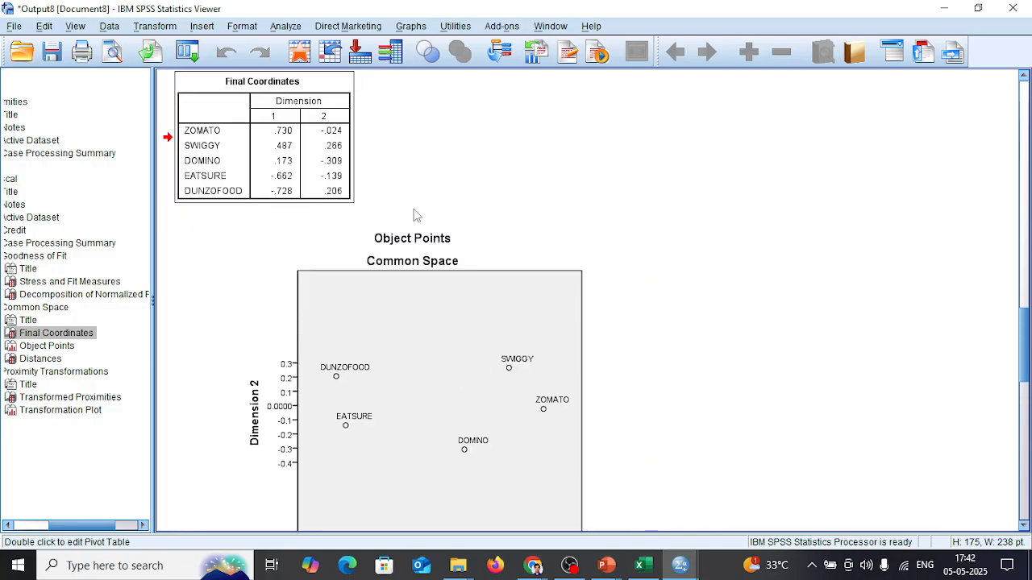